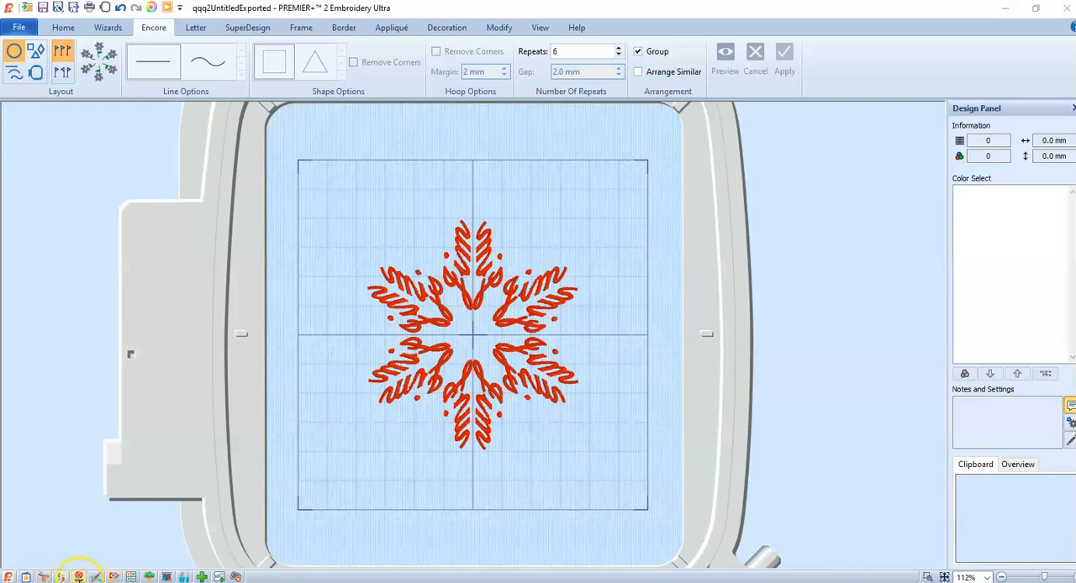
Switch to PREMIER+ 2 Create, dismiss the ExpressDesign Wizard and choose Crosshatch Fill as the fill type
left_click(78, 578)
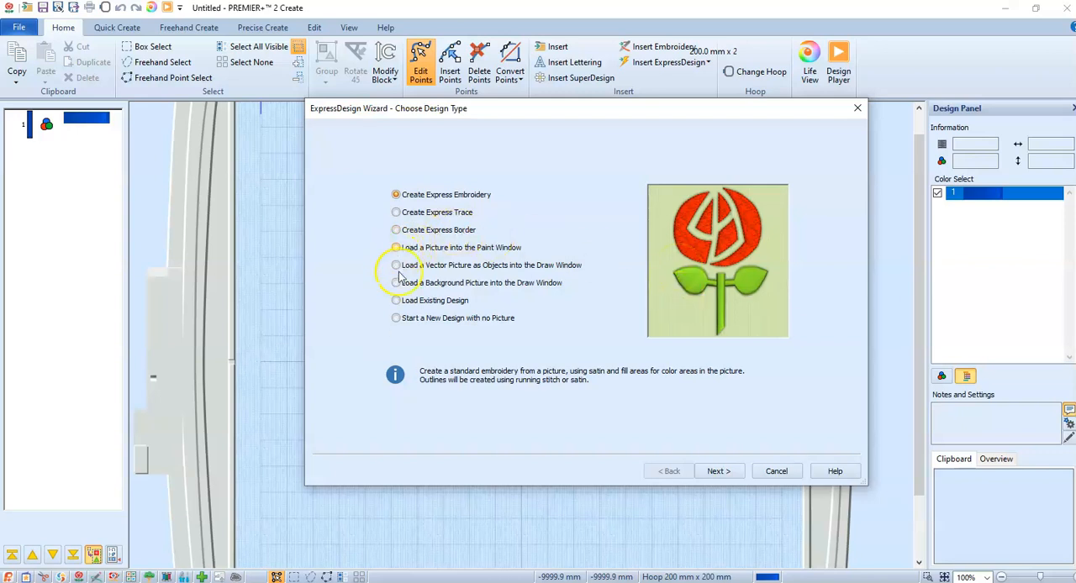
left_click(780, 472)
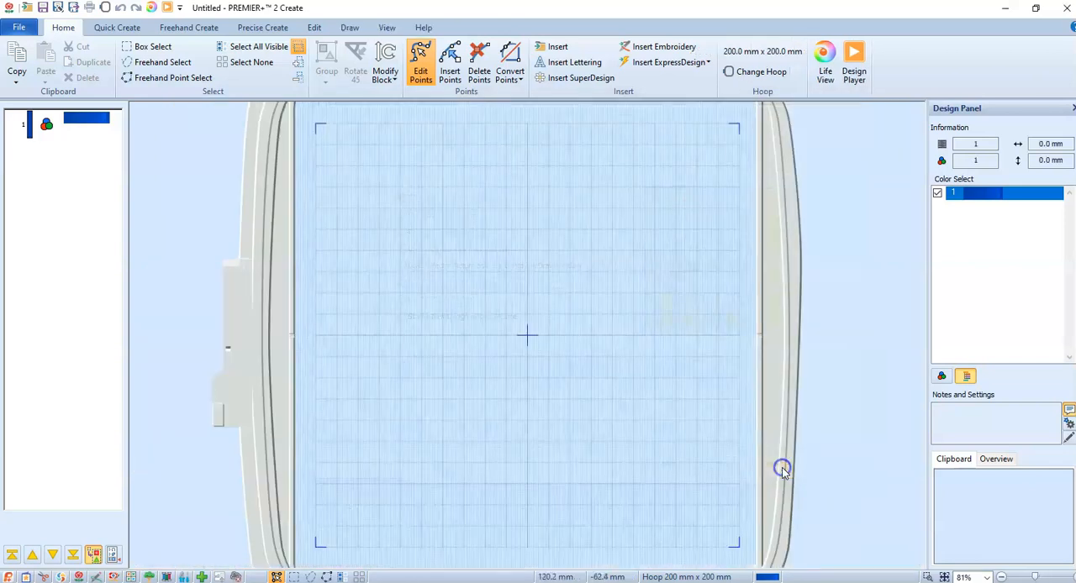
left_click(132, 32)
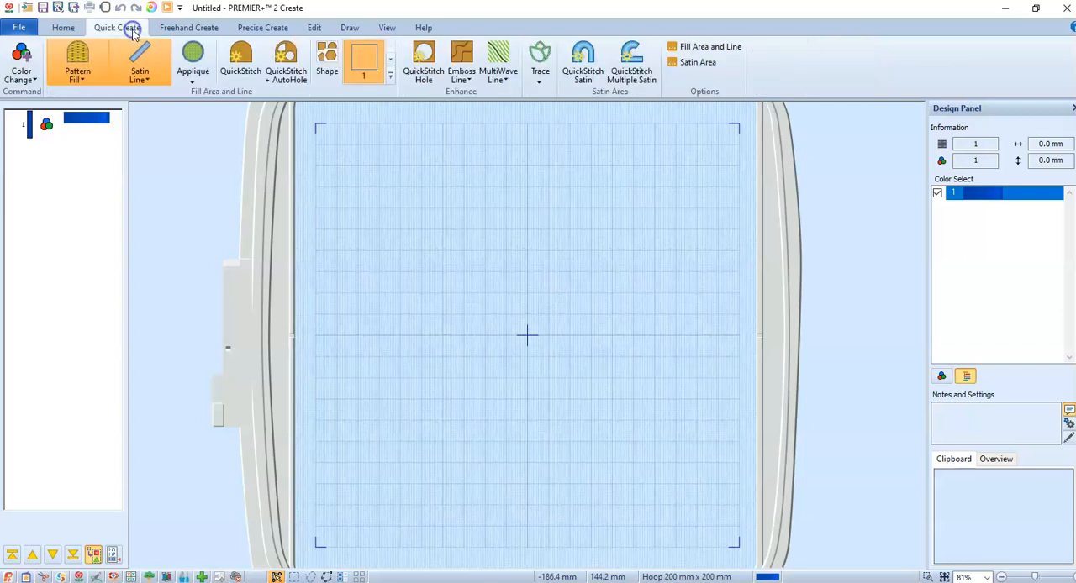
left_click(81, 81)
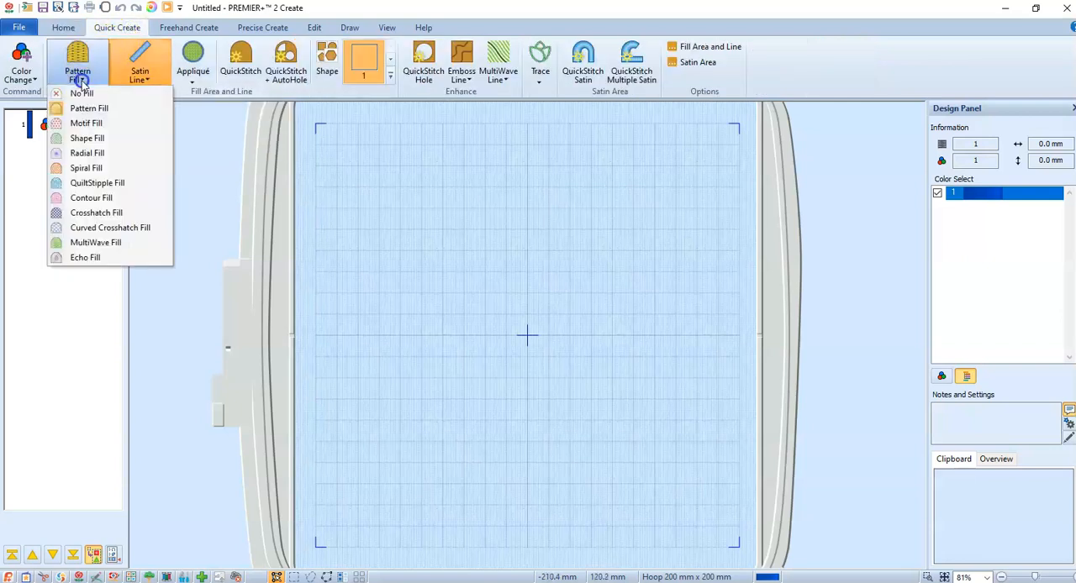
left_click(83, 215)
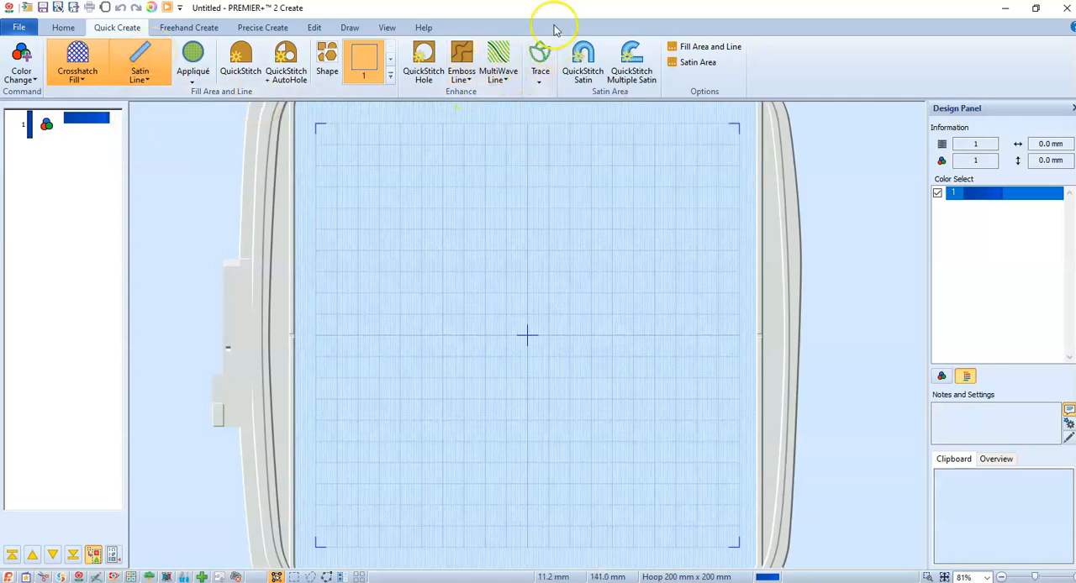
Set the satin border line's width to 4.0 mm in the fill area and line options
left_click(715, 50)
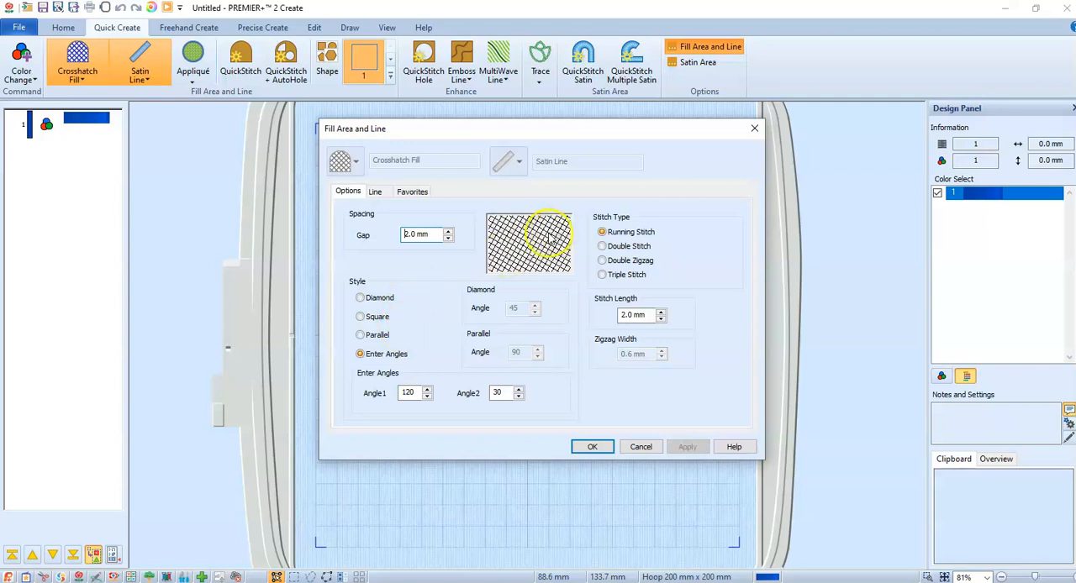
left_click(375, 193)
left_click_drag(427, 229, 404, 230)
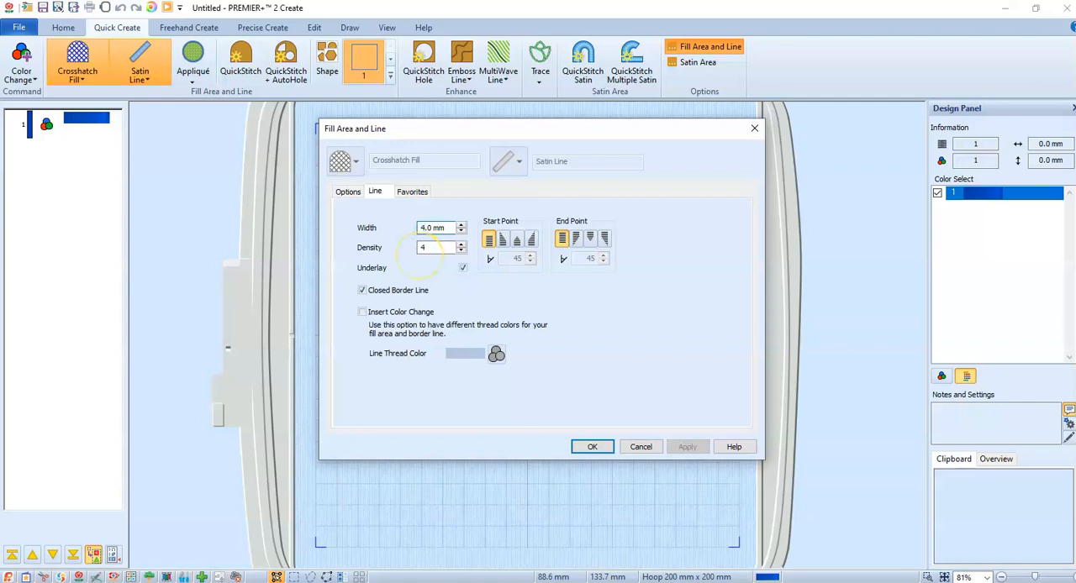
type("4")
left_click(591, 447)
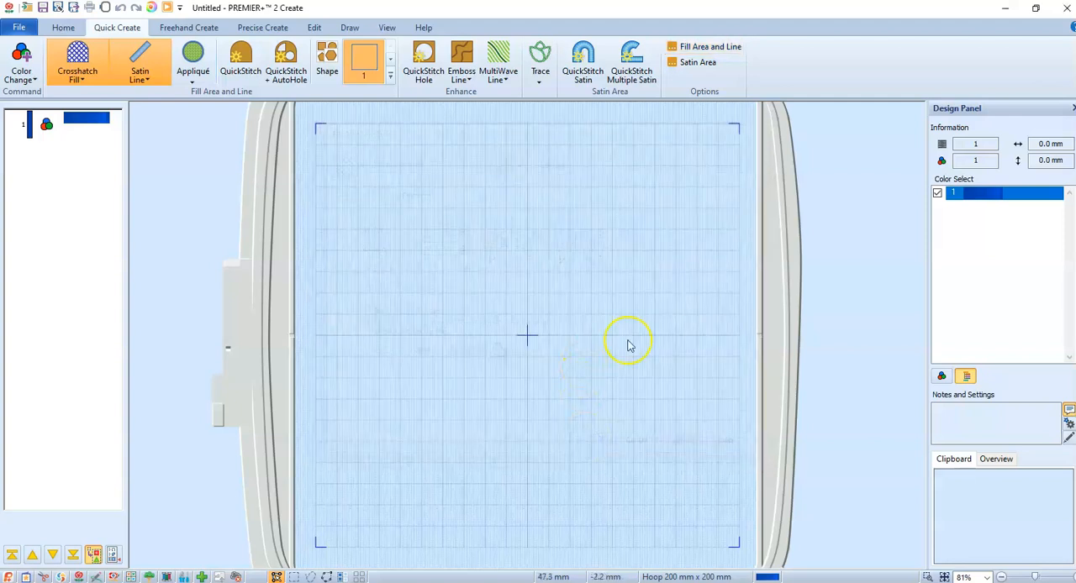
Set the default crosshatch fill gap to 3.0 mm
left_click(710, 47)
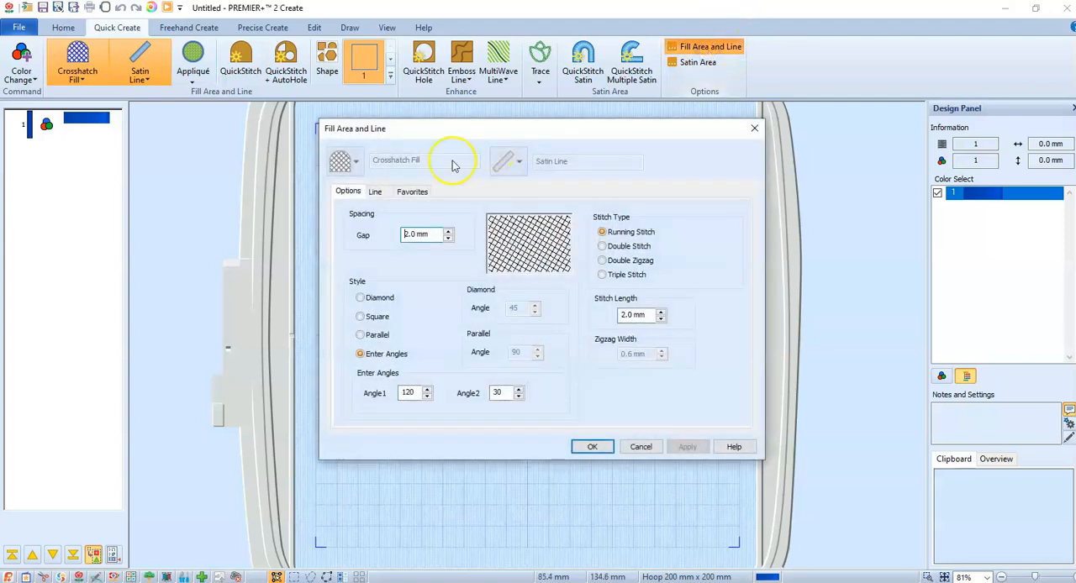
left_click(407, 234)
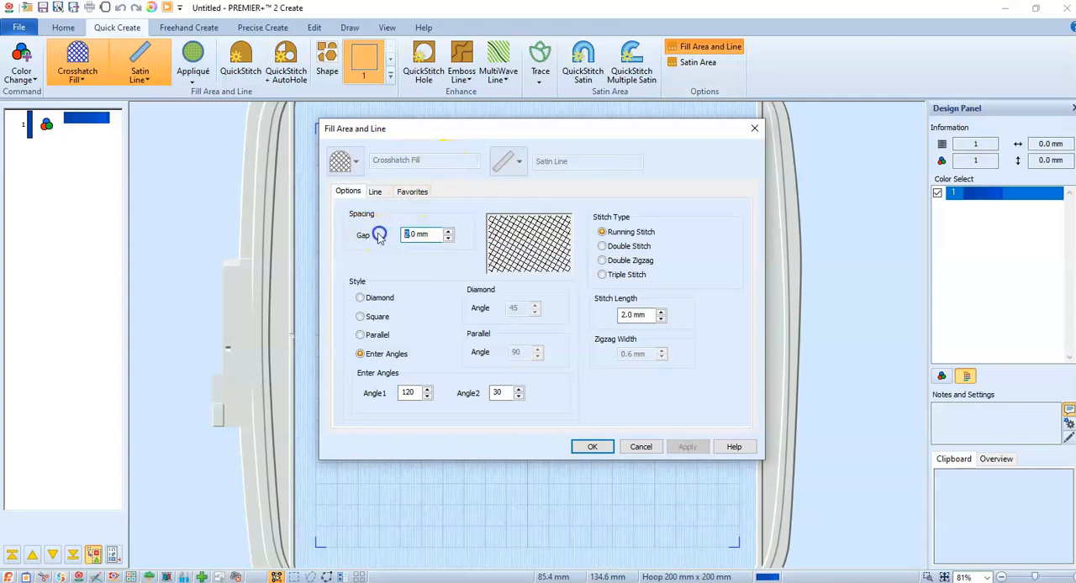
key("Delete")
type("3")
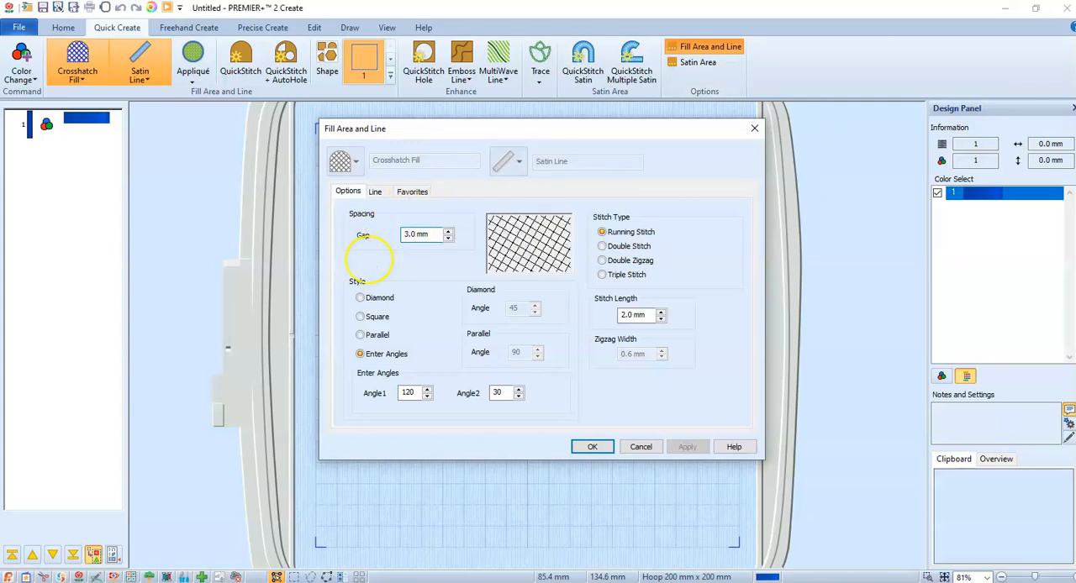
left_click(596, 448)
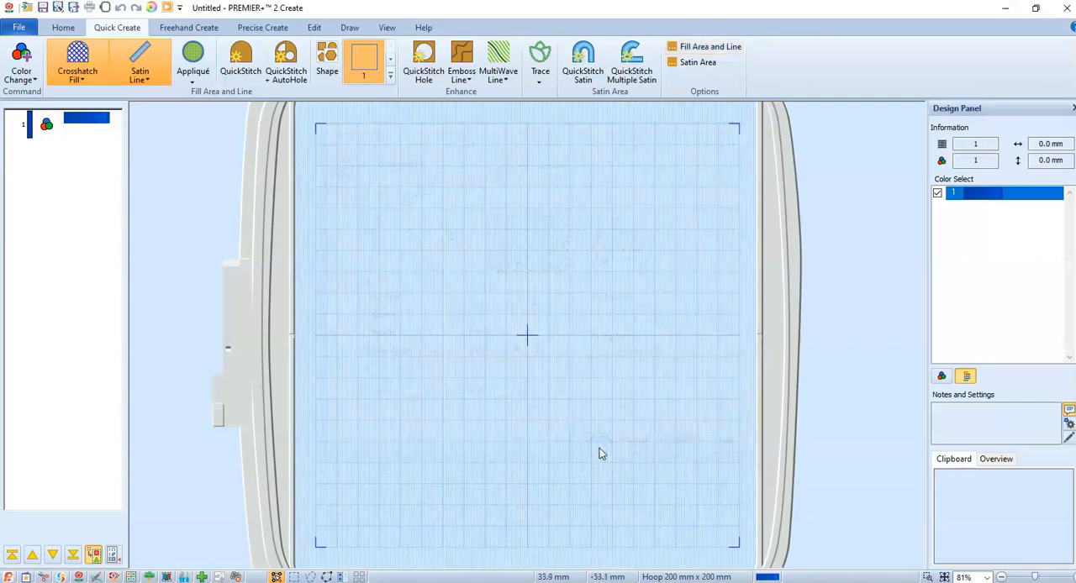
Insert circle shape 2 with the crosshatch fill and satin line, and enlarge it to about 118 by 113 mm
left_click(391, 80)
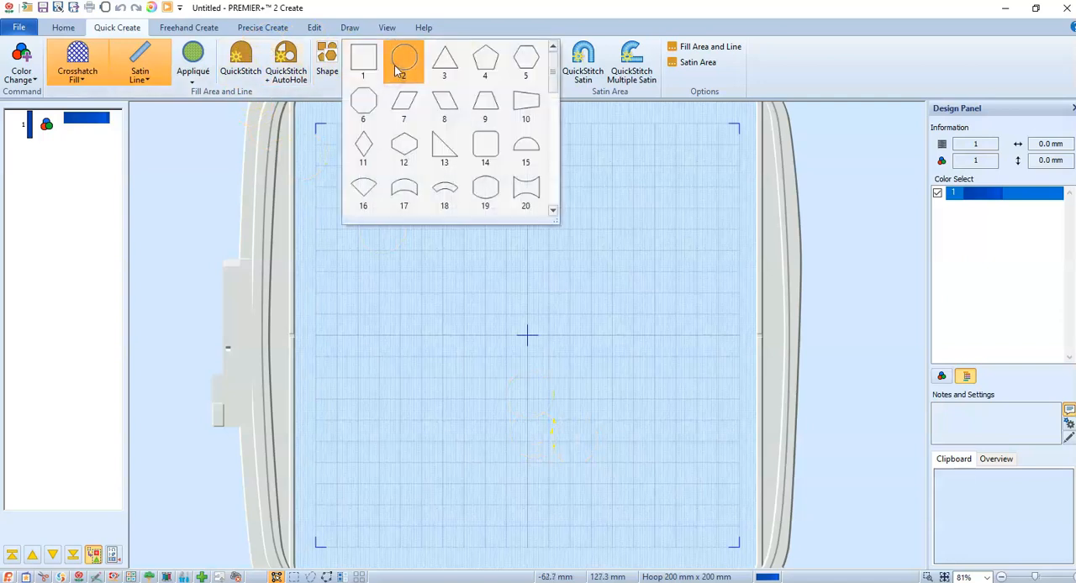
left_click(400, 69)
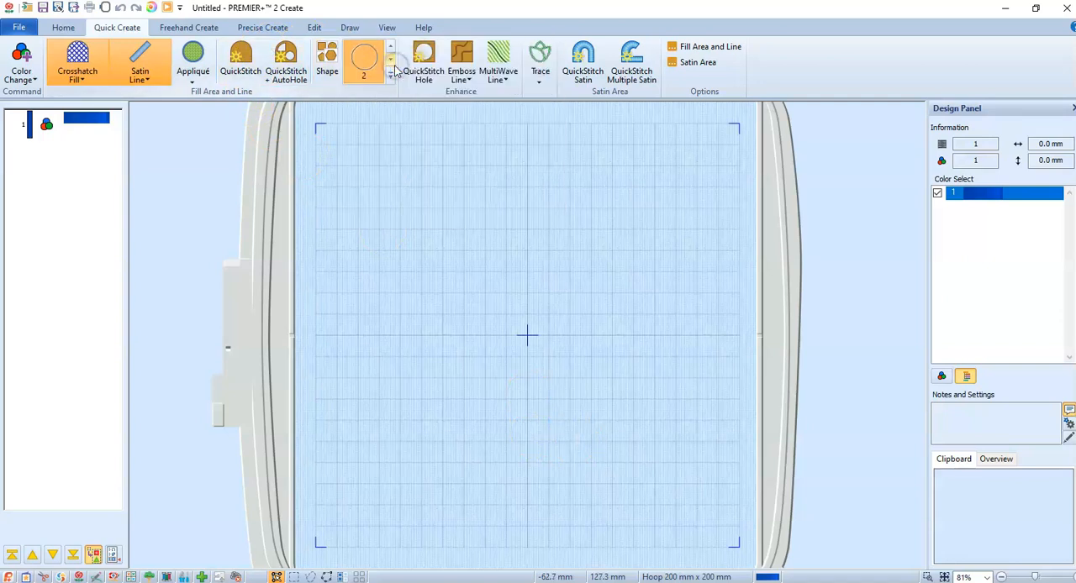
left_click(327, 58)
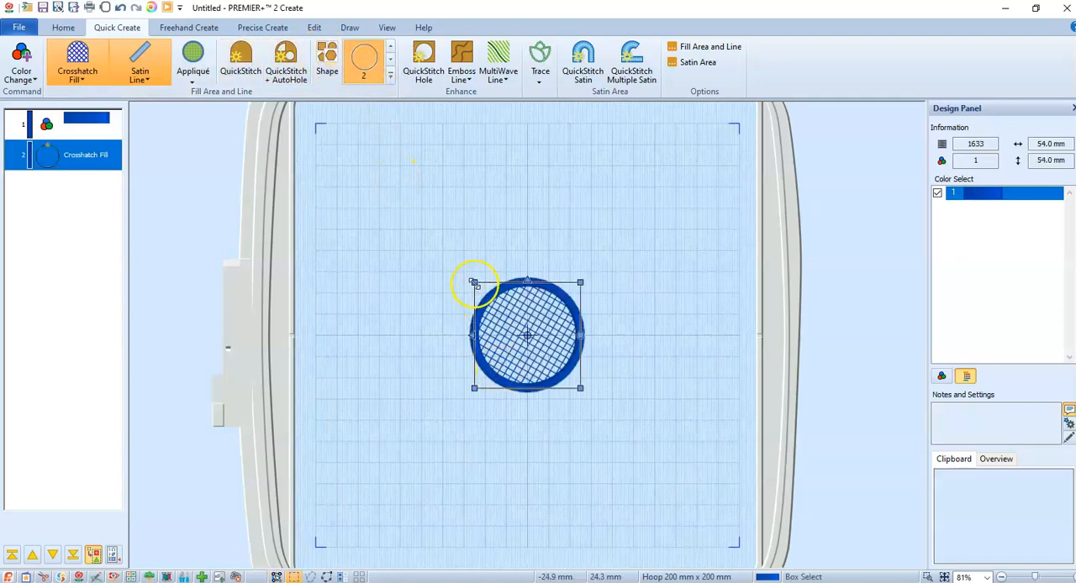
left_click_drag(474, 283, 339, 156)
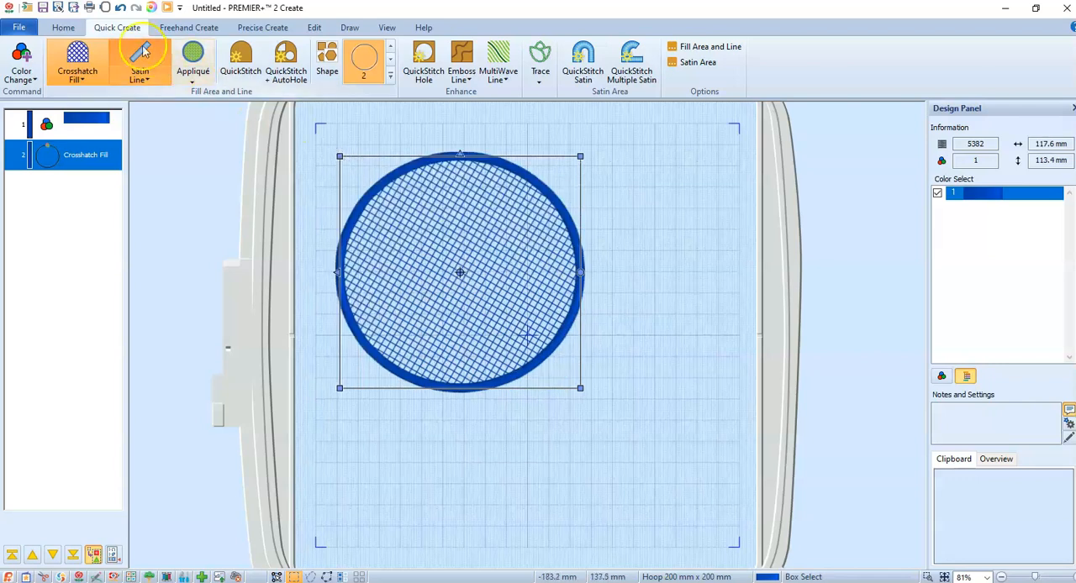
Change the hoop to the 120mm x 120mm Designer Splendid Square Hoop and center the circle in it
left_click(106, 8)
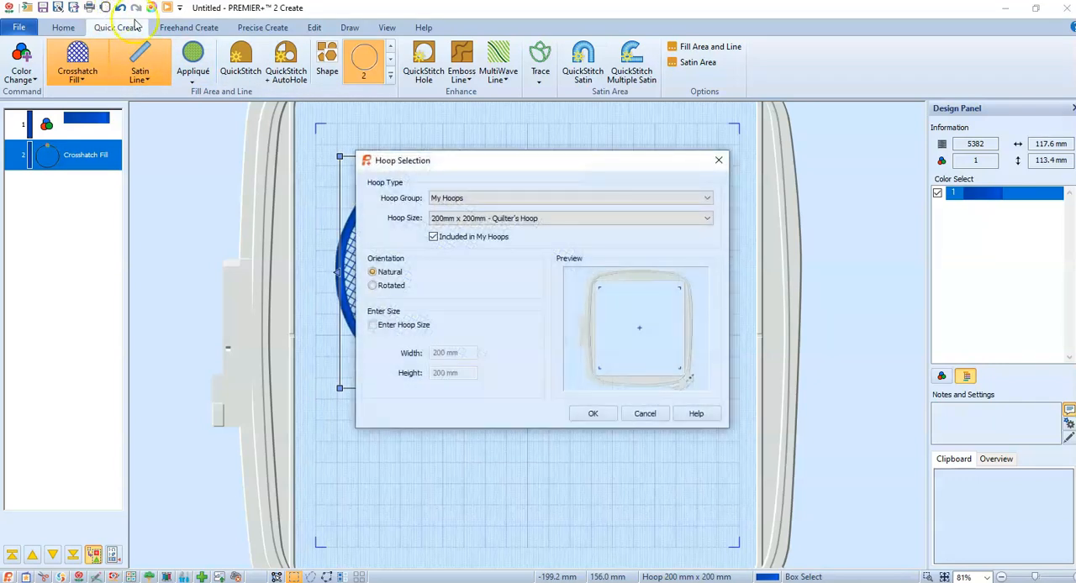
left_click(469, 223)
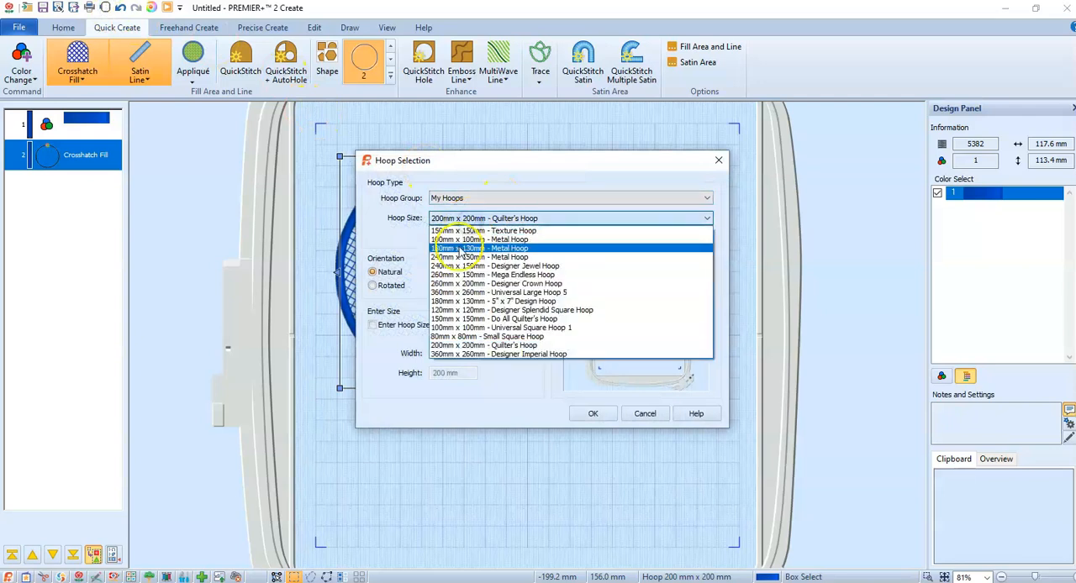
left_click(458, 310)
left_click(596, 415)
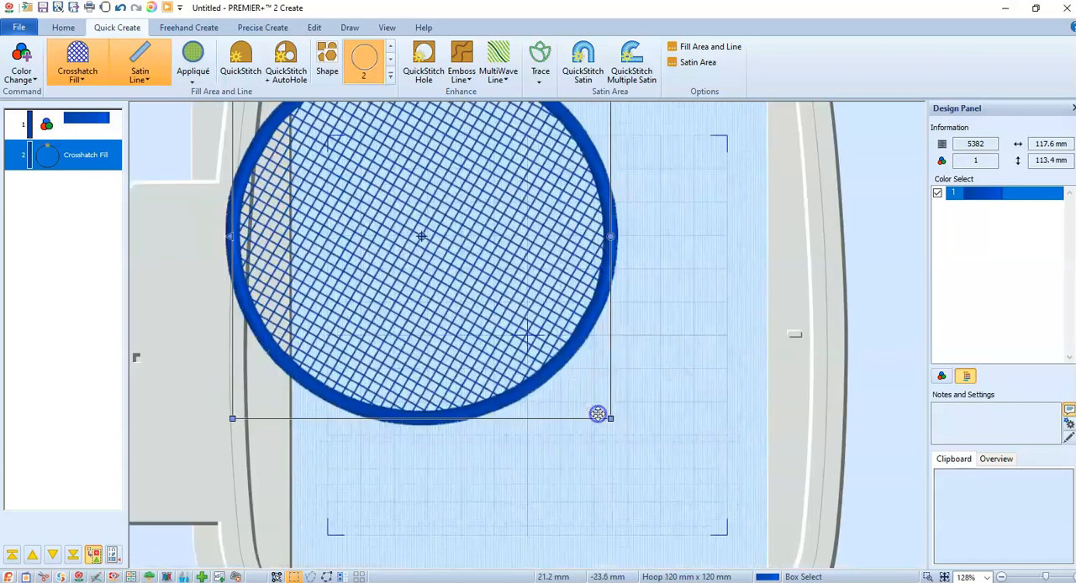
left_click_drag(511, 336, 618, 436)
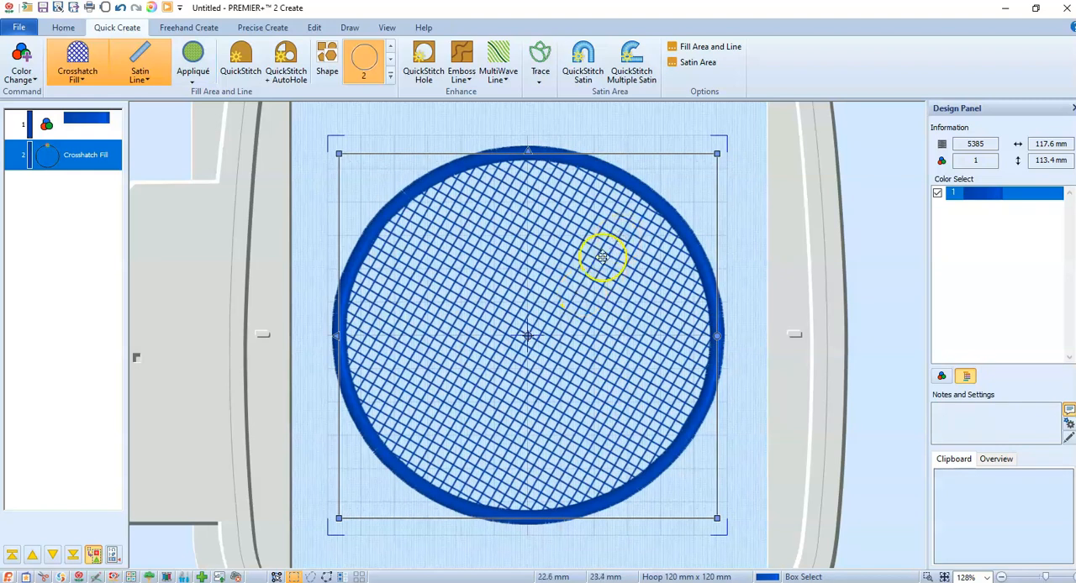
Set the circle's crosshatch fill to a 2.5 mm gap with the Diamond style
left_click(99, 157)
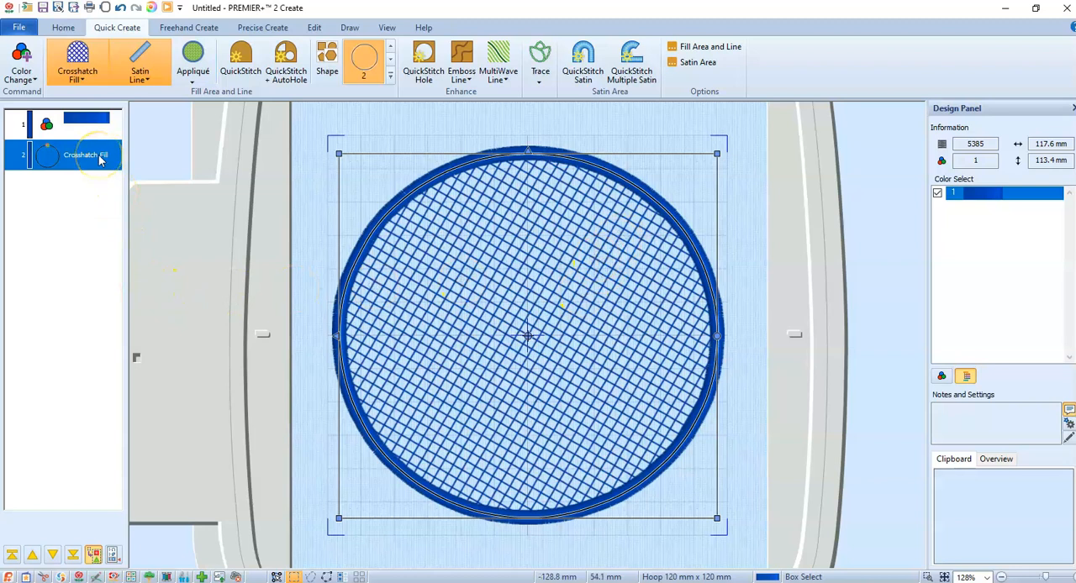
right_click(100, 159)
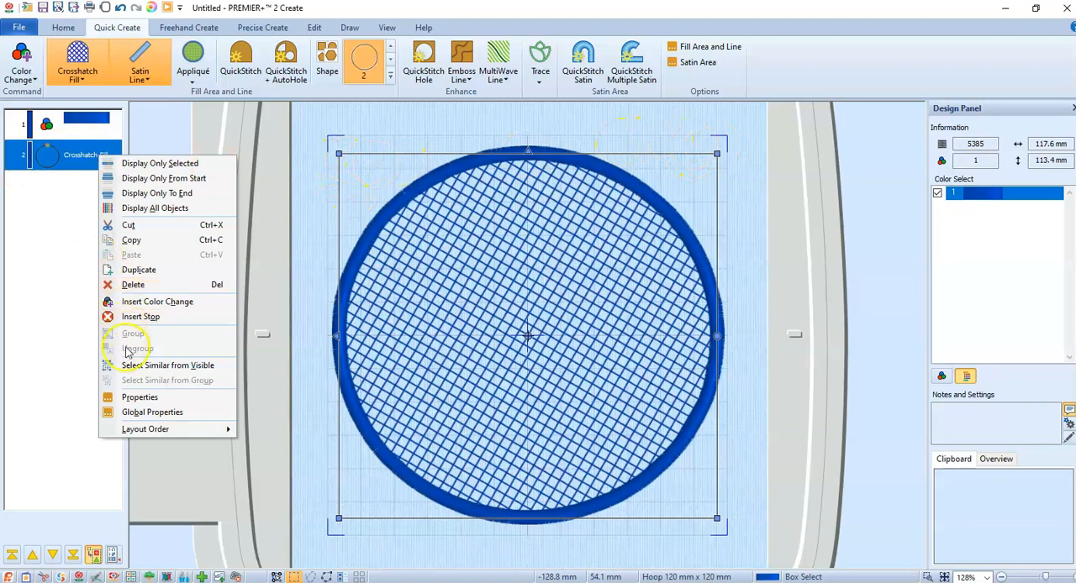
left_click(135, 398)
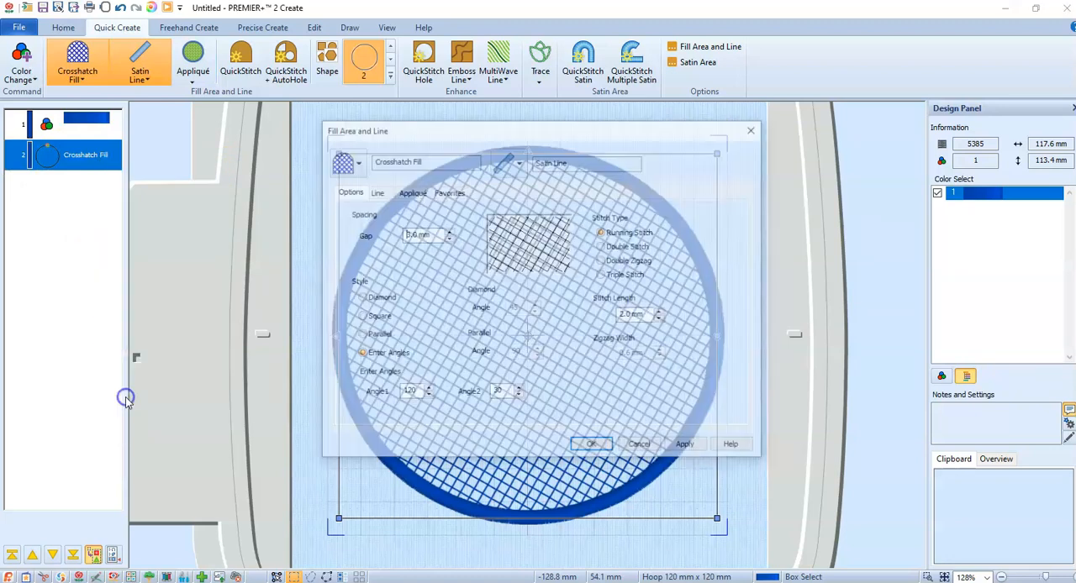
left_click(401, 236)
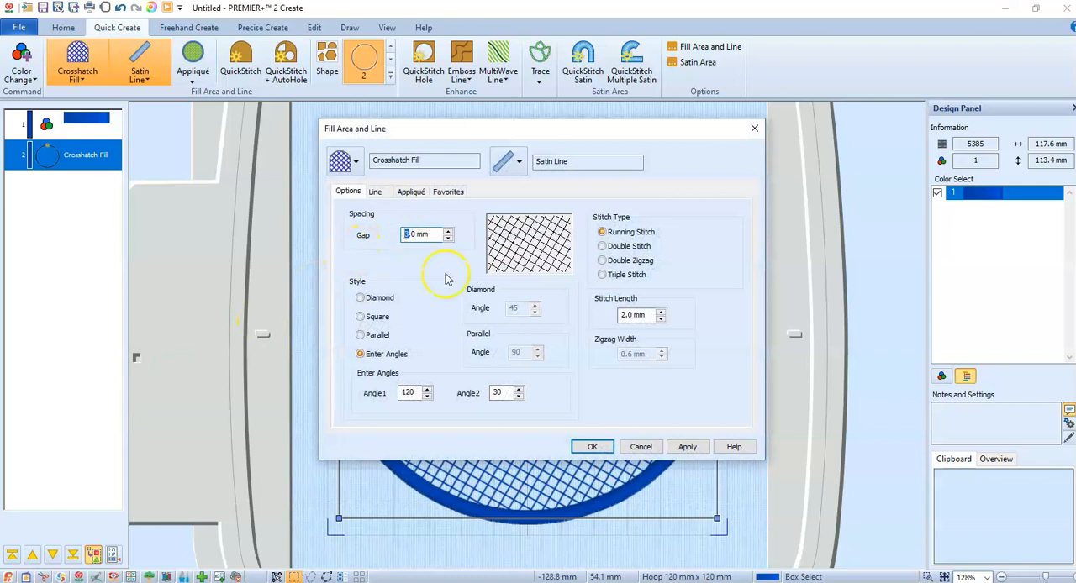
left_click(429, 236)
double_click(430, 235)
type("2.5")
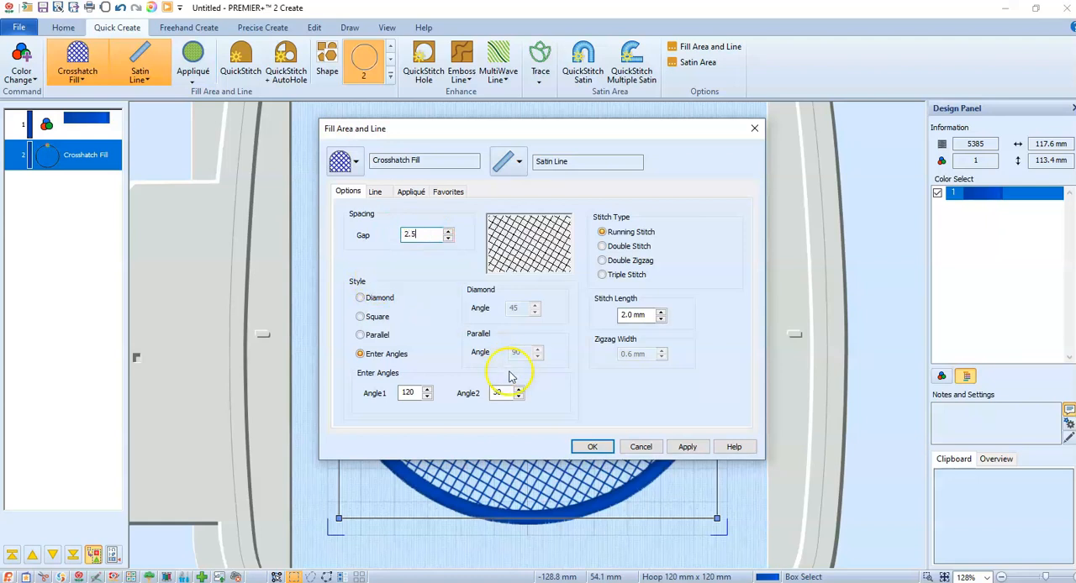
left_click(360, 297)
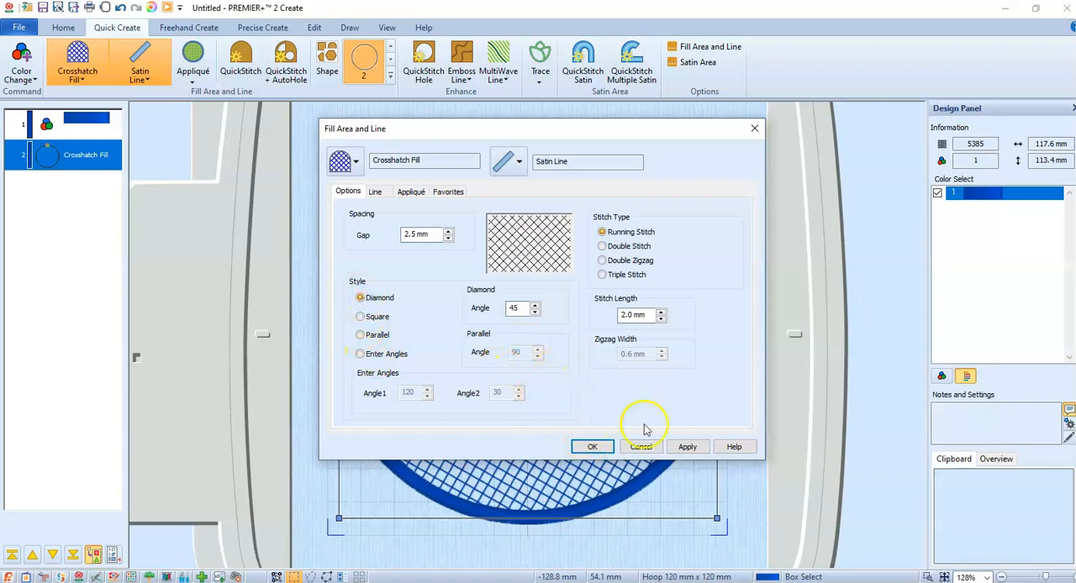
left_click(688, 446)
left_click(589, 447)
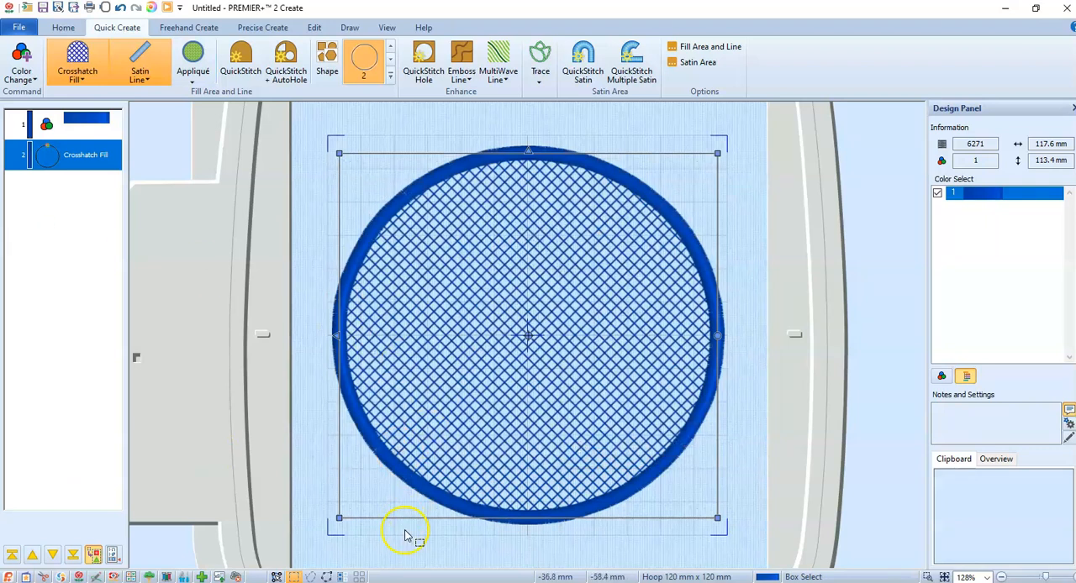
Duplicate the crosshatch circle and align the copy over the original
right_click(73, 164)
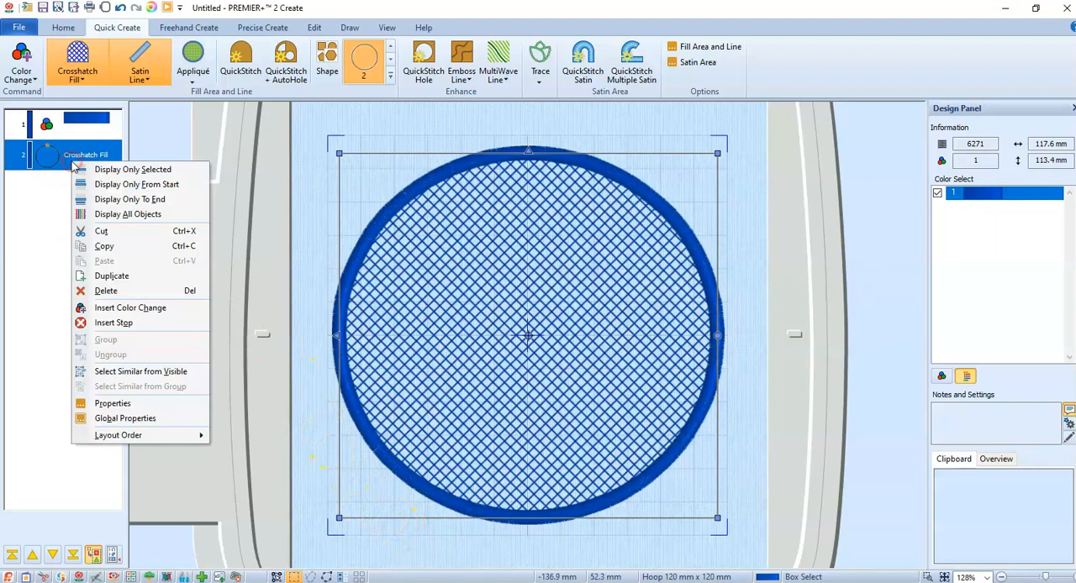
left_click(101, 277)
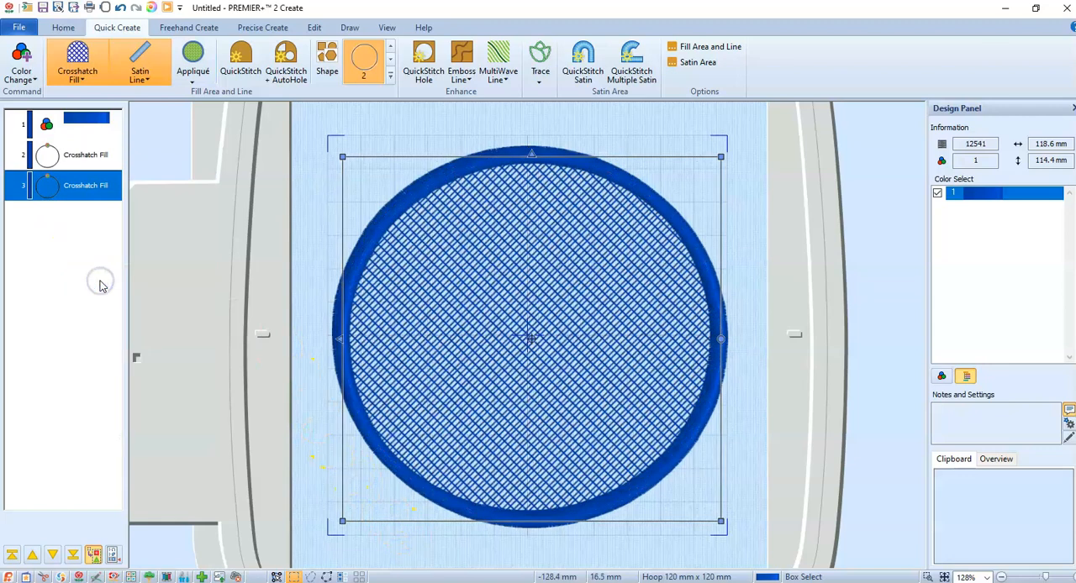
left_click_drag(581, 284, 575, 281)
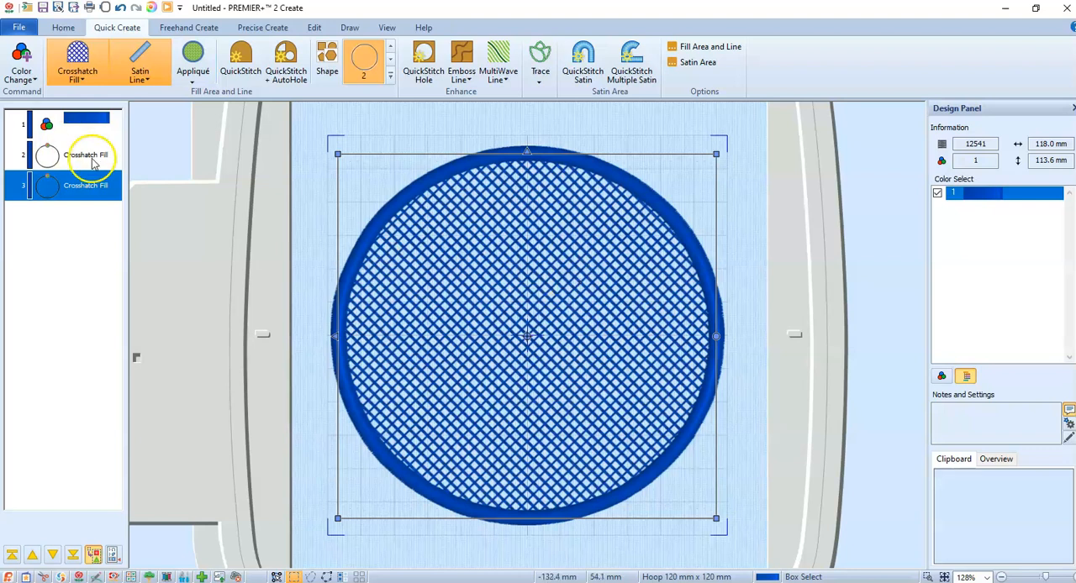
Change the duplicate circle's crosshatch style to Square
right_click(95, 185)
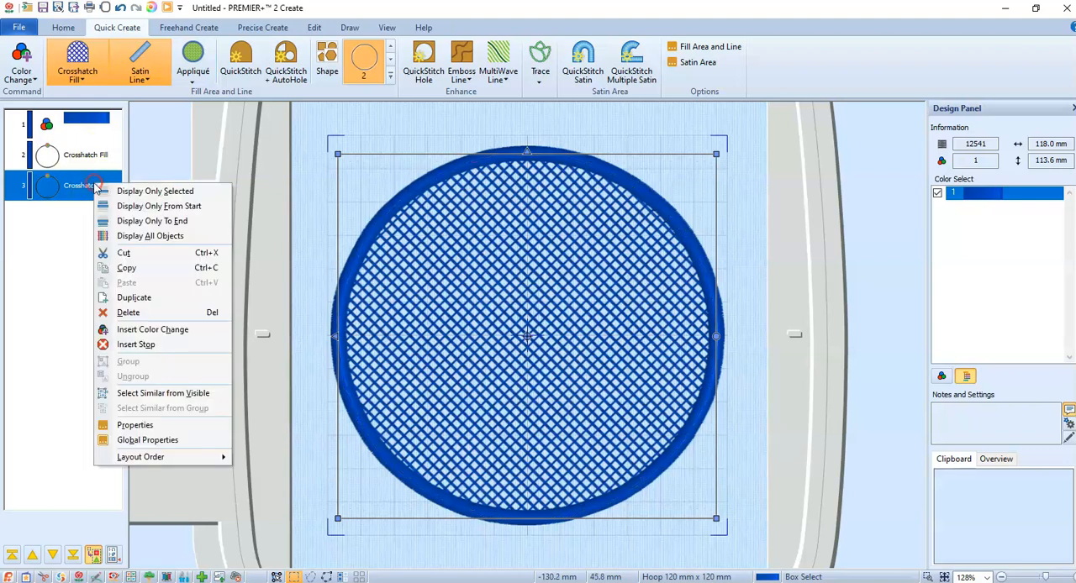
left_click(114, 430)
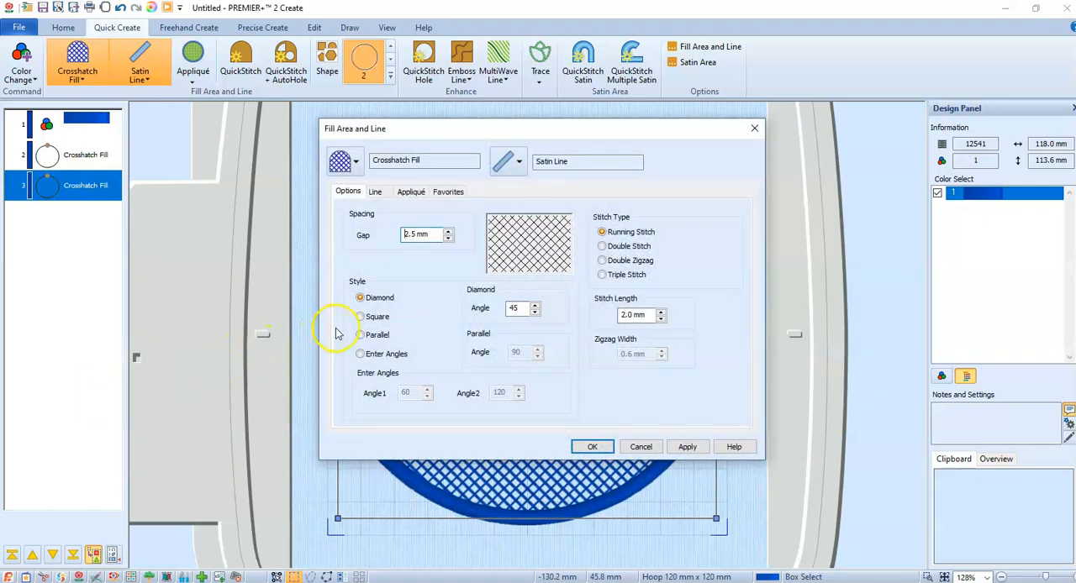
left_click(360, 318)
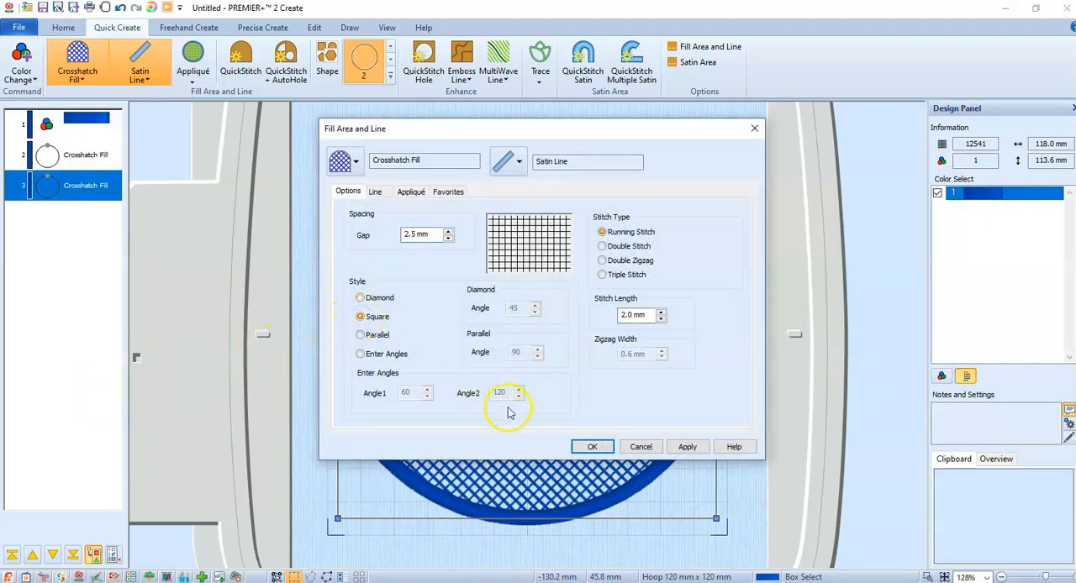
left_click(593, 447)
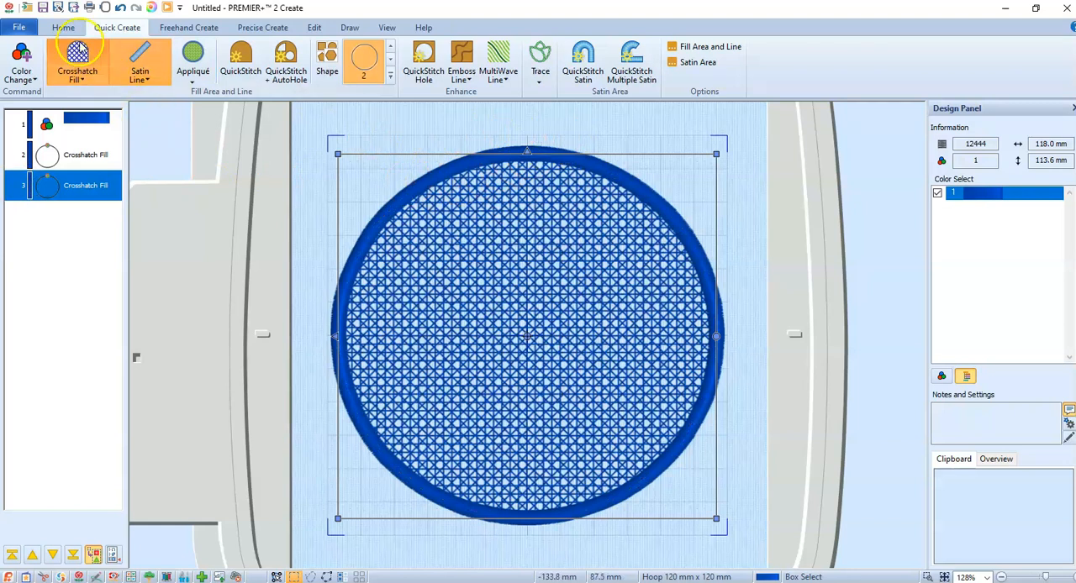
Export the crosshatch circle in Husqvarna Viking / Pfaff (.vp3) format, replacing the existing crosshatch circle.vp3 in the mySewnet Cloud folder
left_click(16, 27)
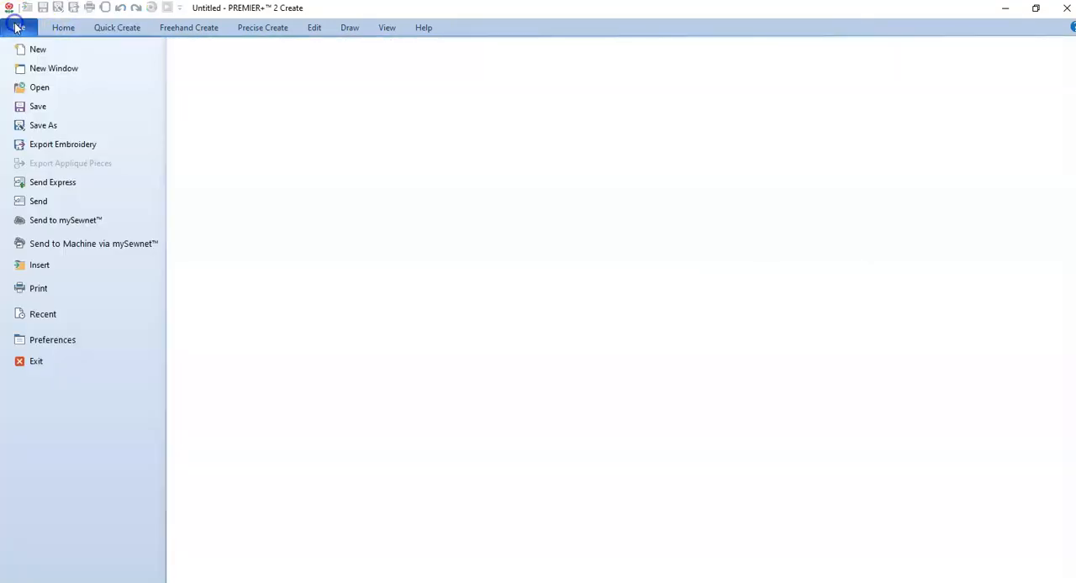
left_click(35, 143)
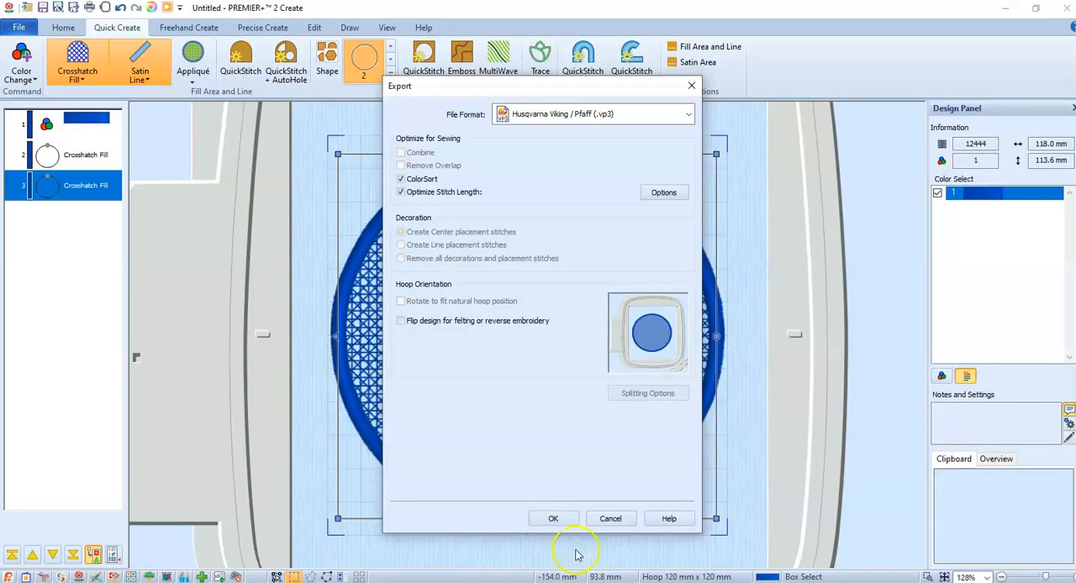
left_click(553, 519)
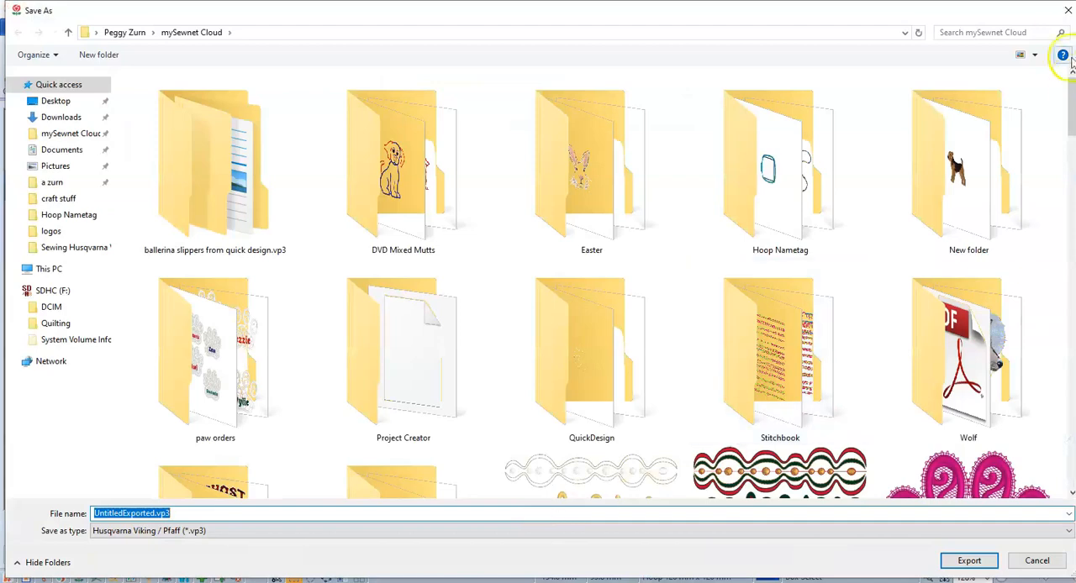
left_click_drag(1072, 77, 1070, 256)
left_click(1014, 252)
left_click(966, 561)
left_click(964, 564)
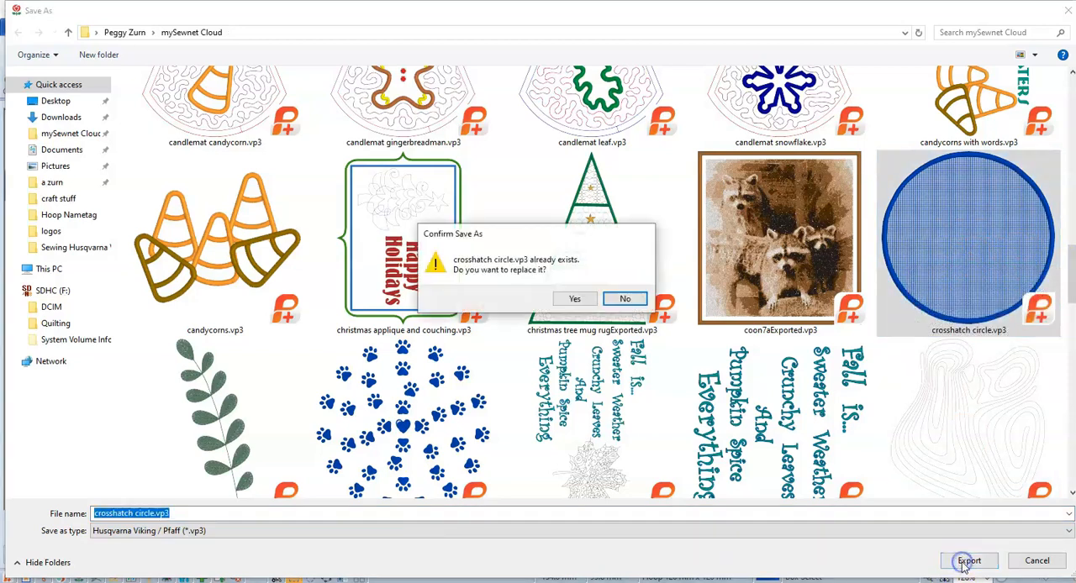
left_click(572, 299)
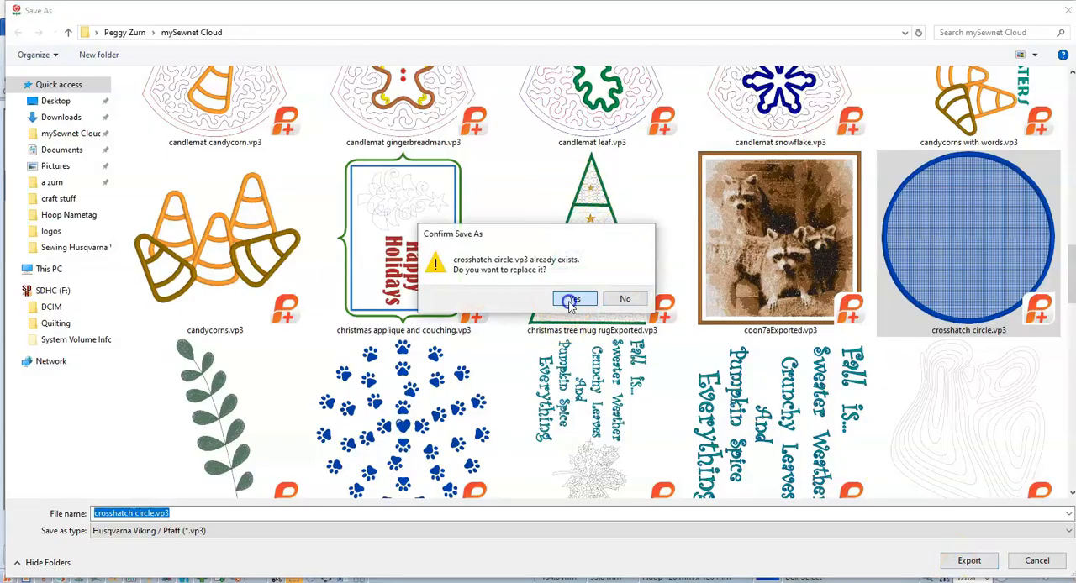
left_click(746, 558)
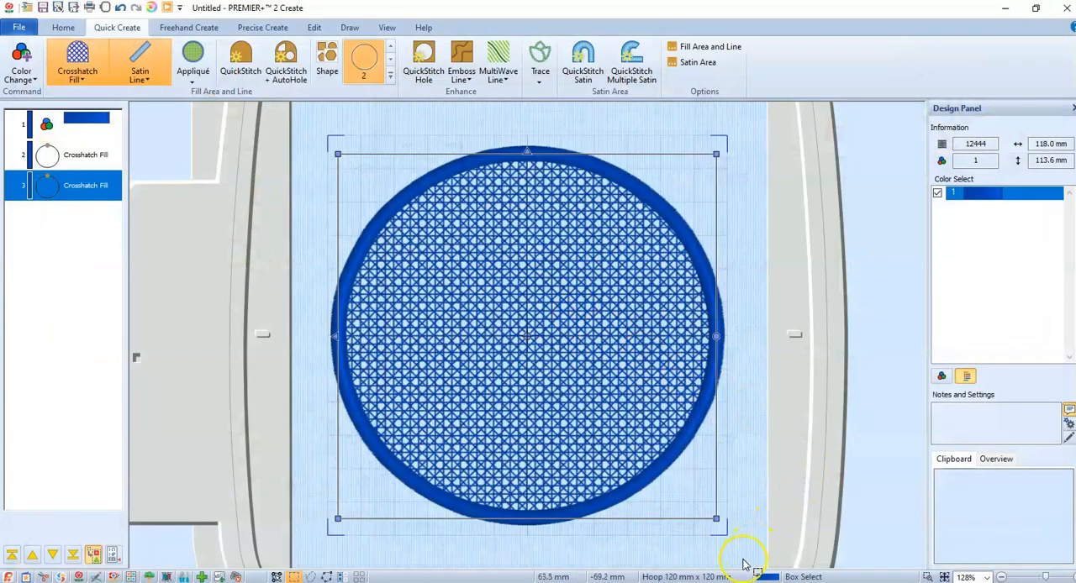
Switch to PREMIER+ 2 Embroidery Ultra and move the red snowflake design out of the hoop
left_click(715, 582)
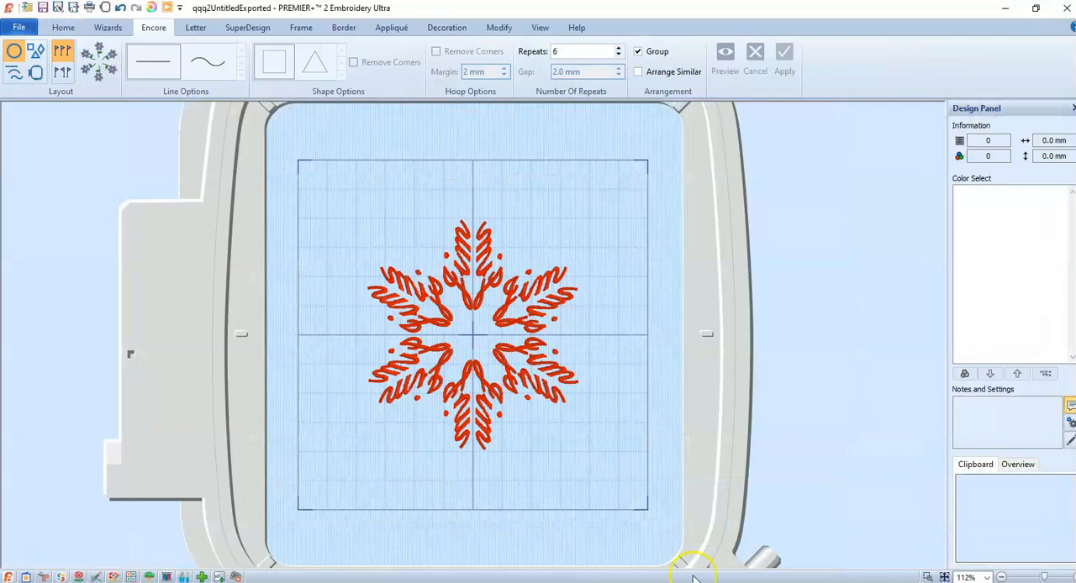
left_click(458, 277)
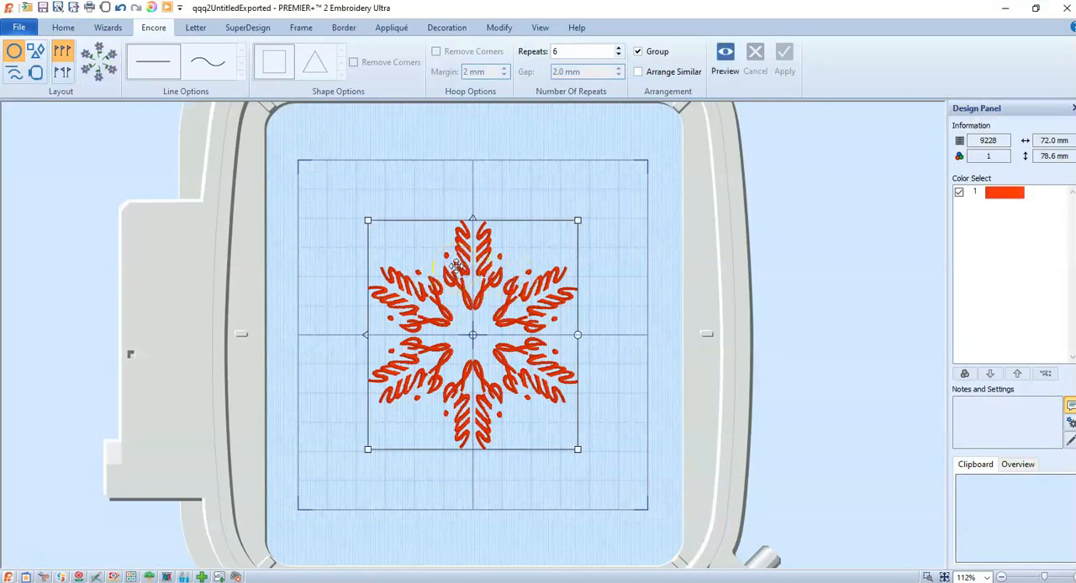
left_click_drag(454, 242, 805, 180)
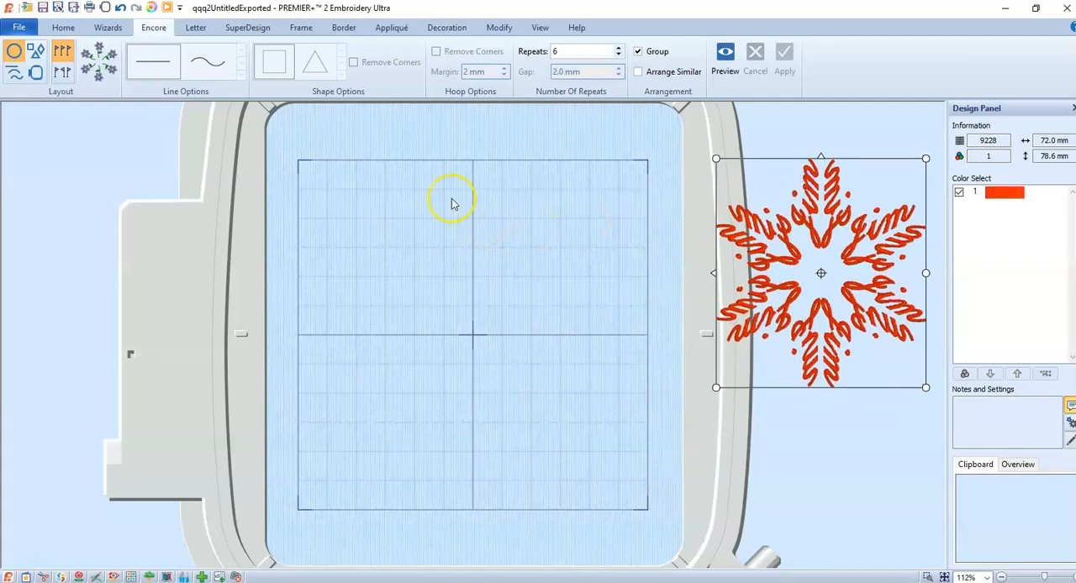
Insert crosshatch circle.vp3 from the mySewnet Cloud folder into the snowflake design
left_click(15, 28)
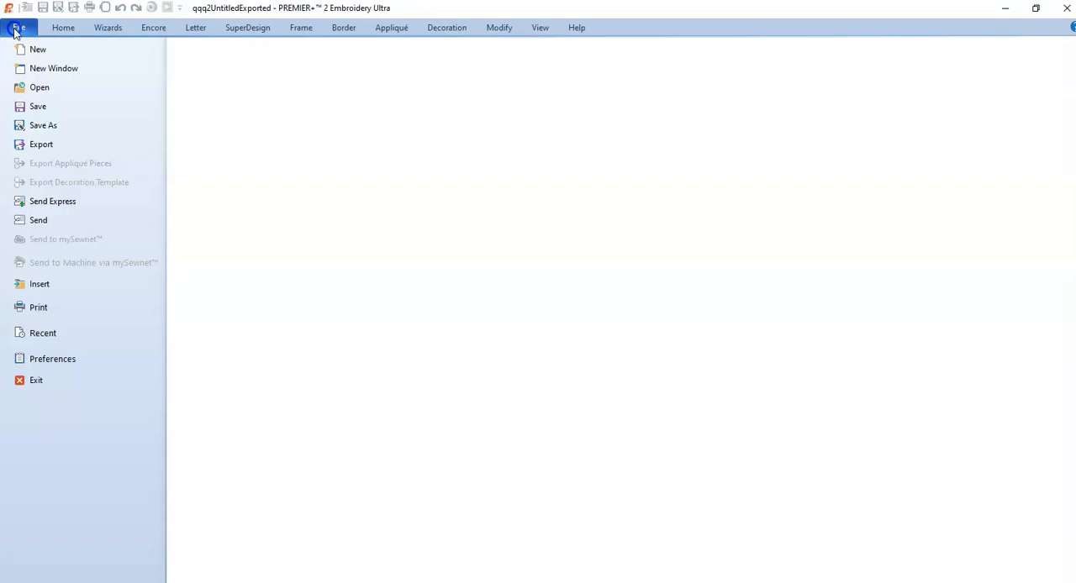
left_click(30, 286)
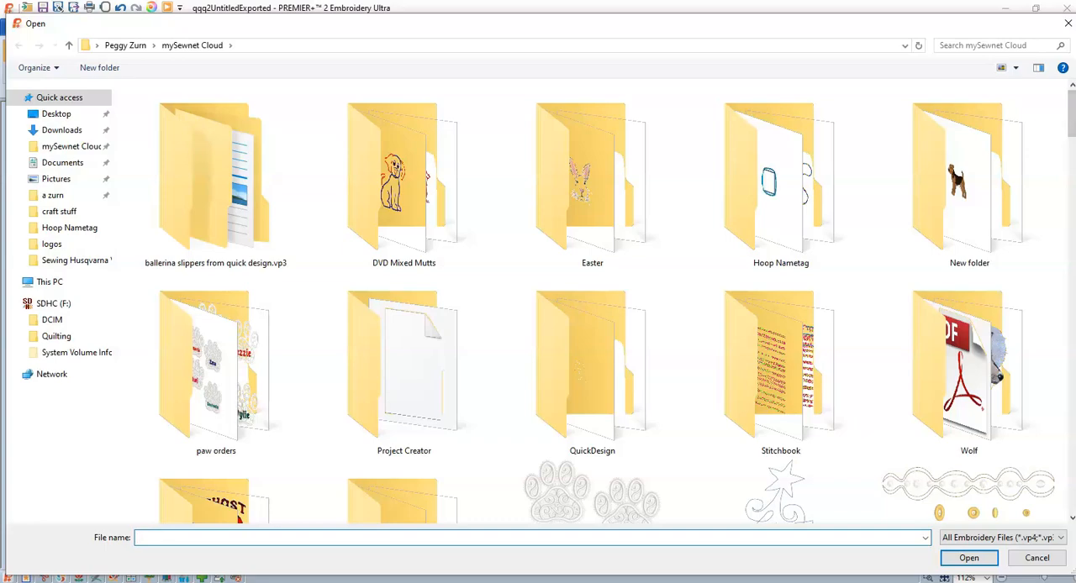
left_click_drag(1070, 122, 1070, 312)
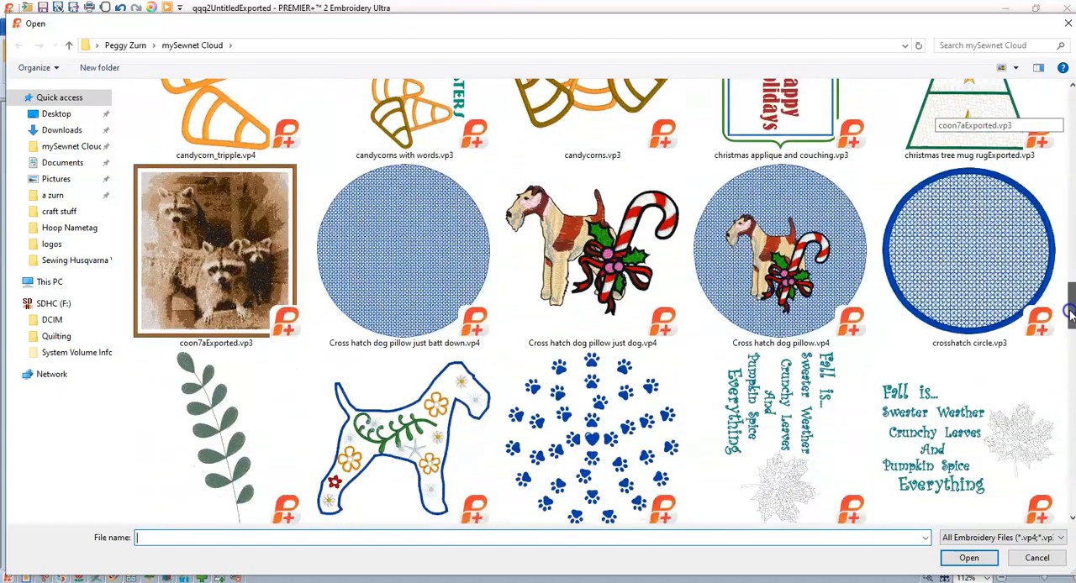
double_click(961, 296)
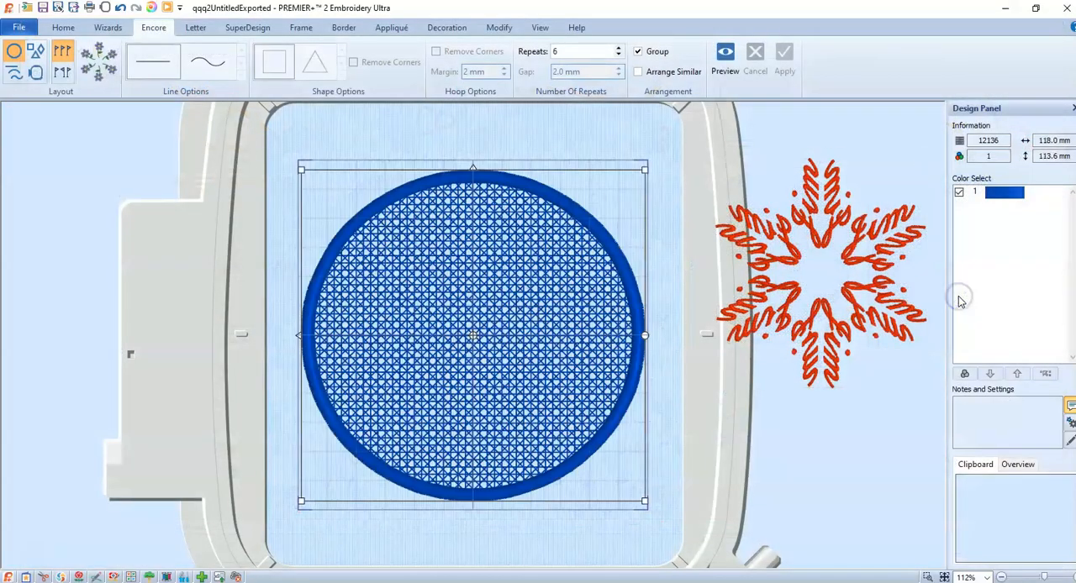
Move the red snowflake to the middle of the crosshatch circle and bring it to the front of the layout order
left_click(834, 247)
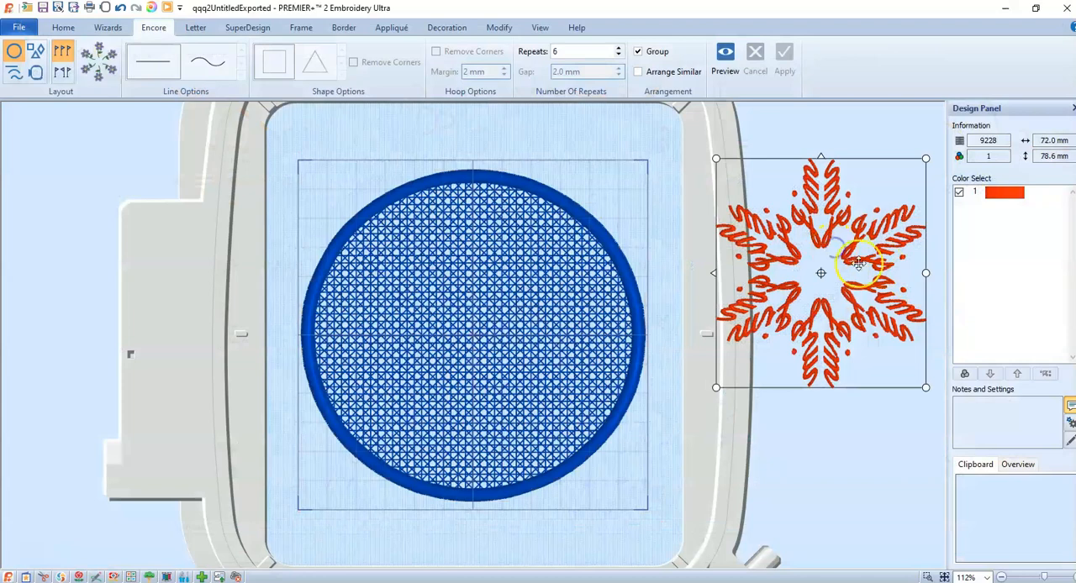
left_click_drag(834, 246, 511, 328)
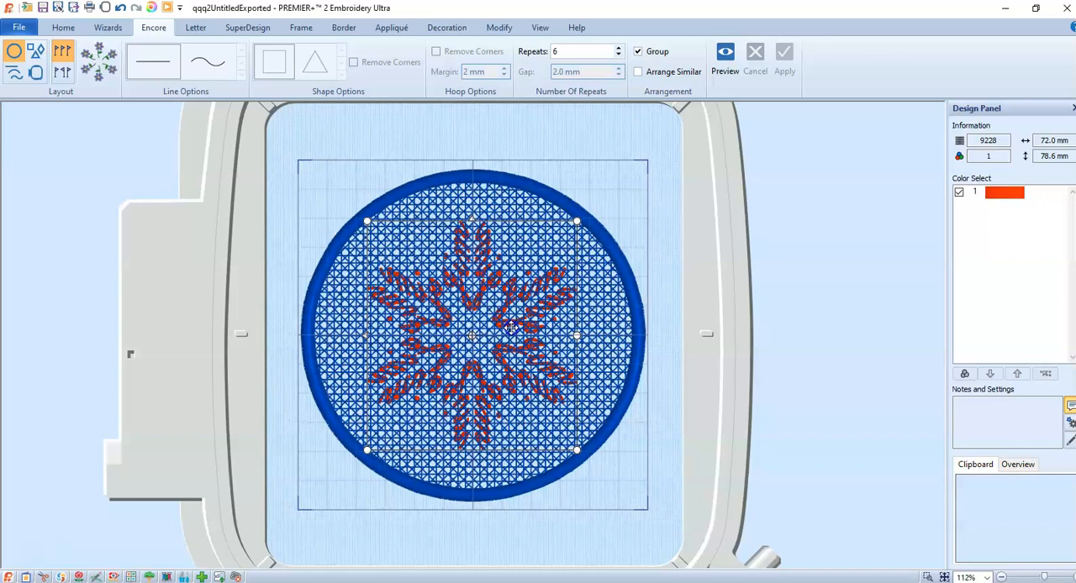
left_click(511, 328)
left_click(62, 28)
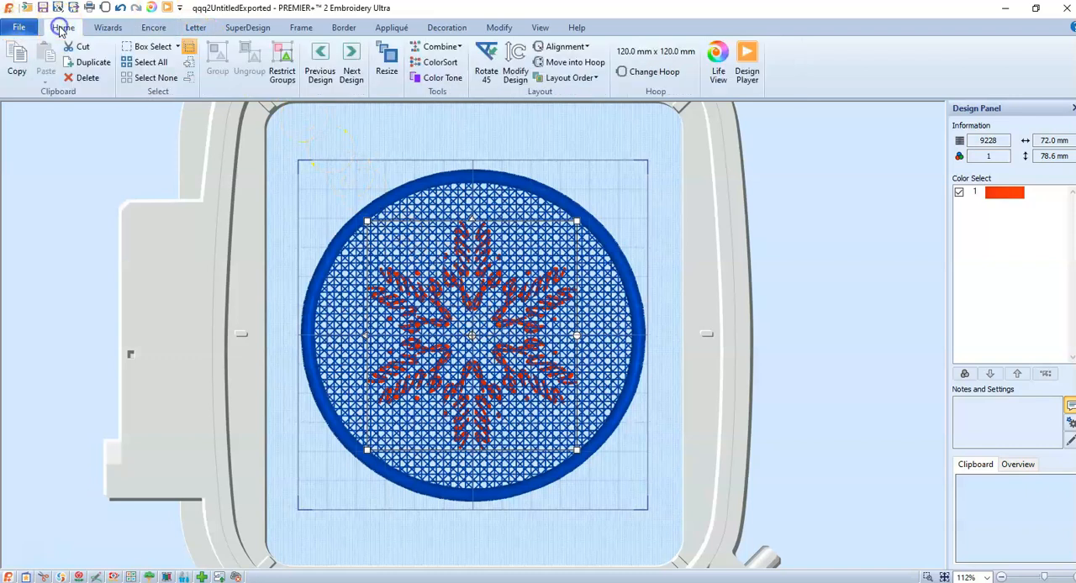
left_click(567, 78)
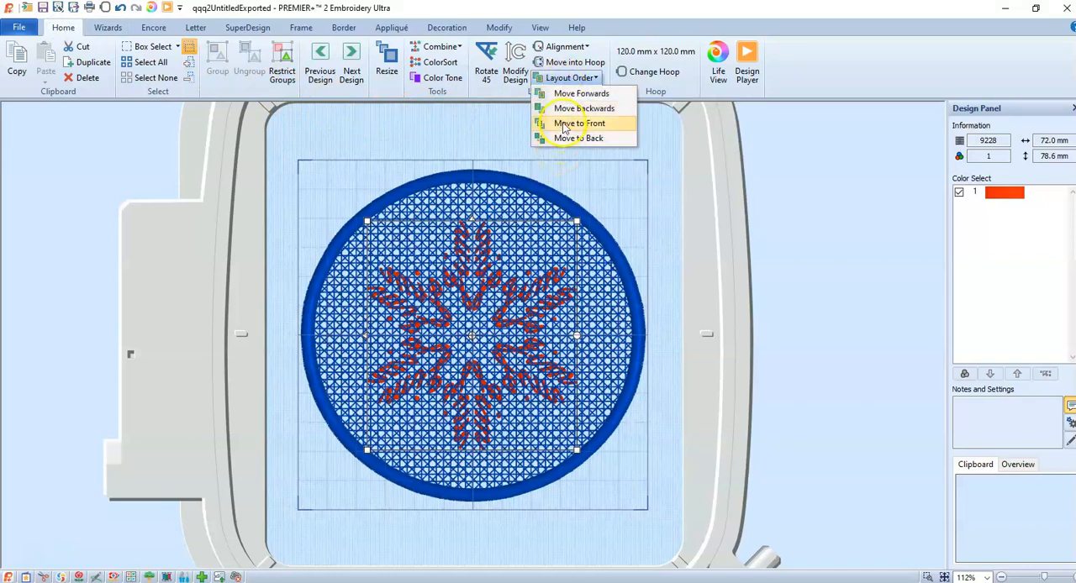
left_click(564, 123)
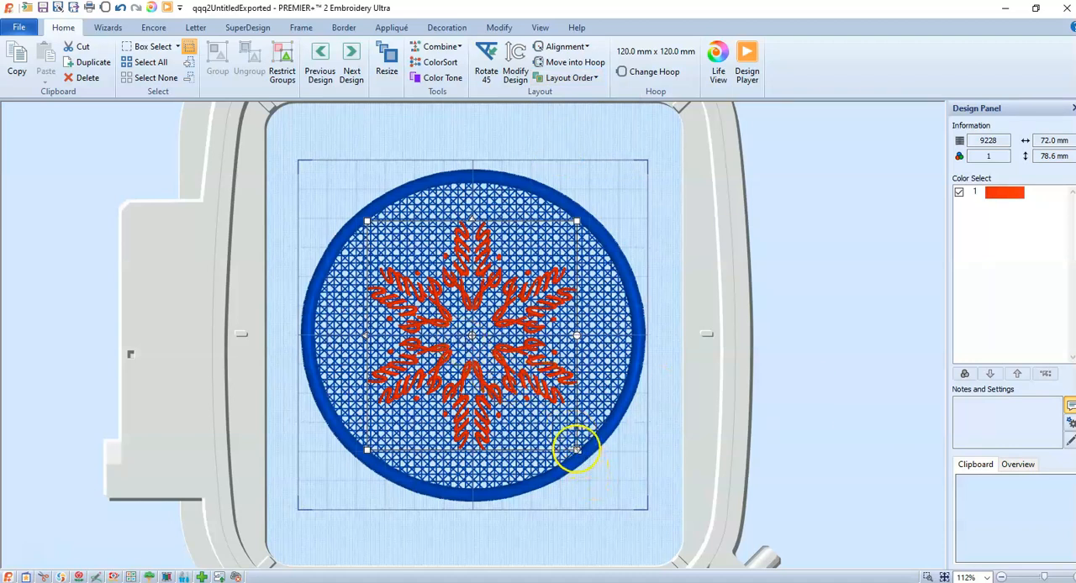
Resize the snowflake to about 78 mm by 84 mm and move it back toward the middle of the crosshatch circle
left_click(387, 60)
left_click_drag(577, 449, 594, 465)
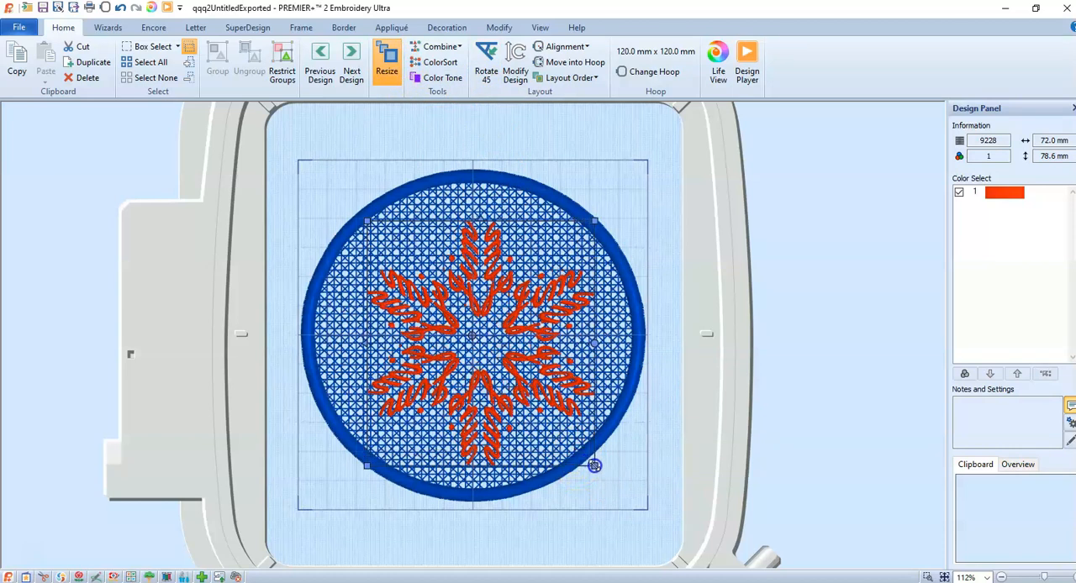
left_click_drag(491, 360, 478, 352)
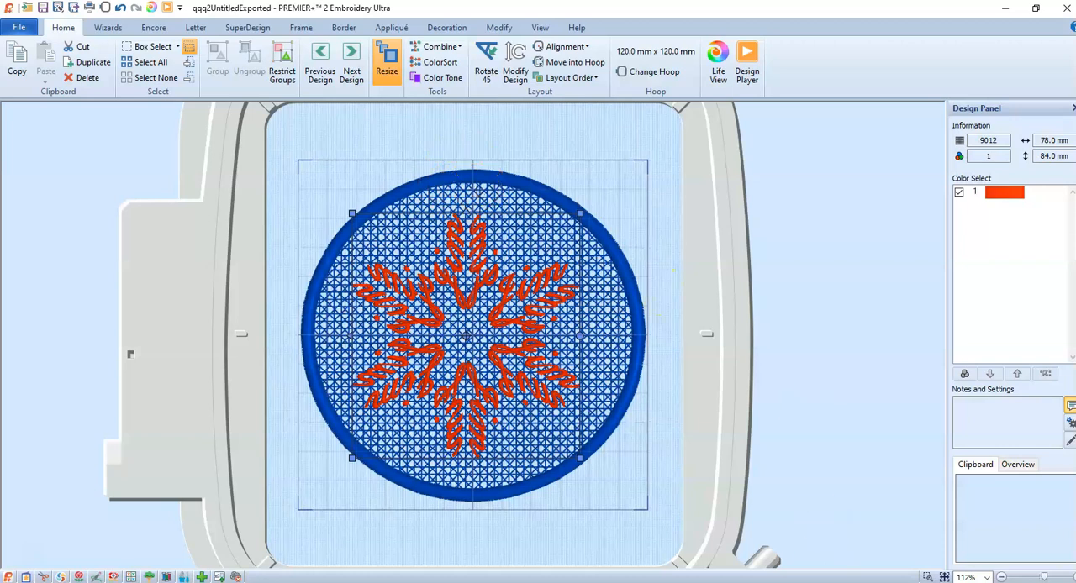
Switch back to PREMIER+ 2 Create and change the crosshatch circle's design size to about 95 mm wide
mouse_move(780, 582)
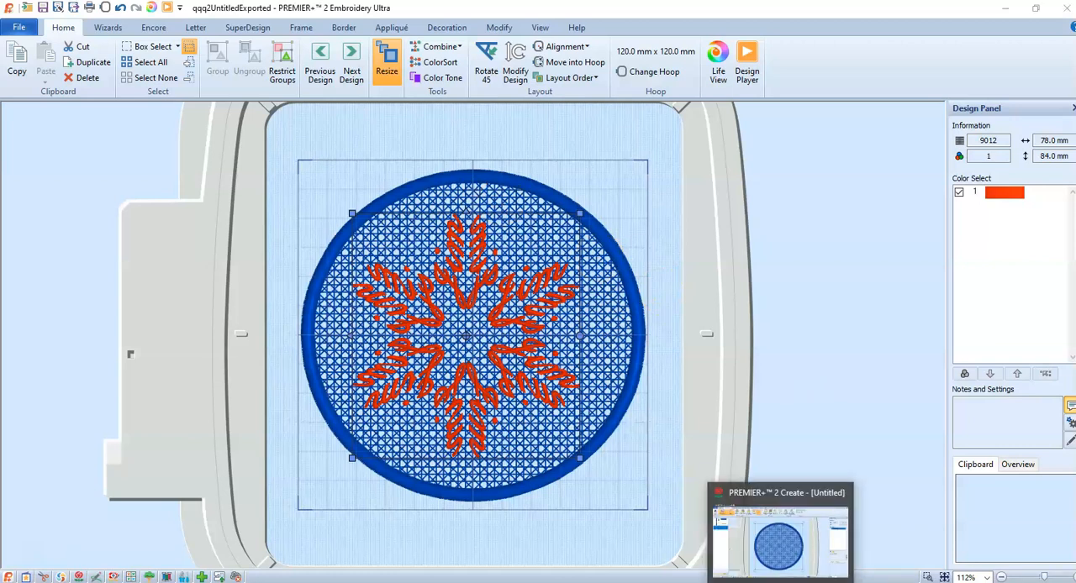
left_click(780, 581)
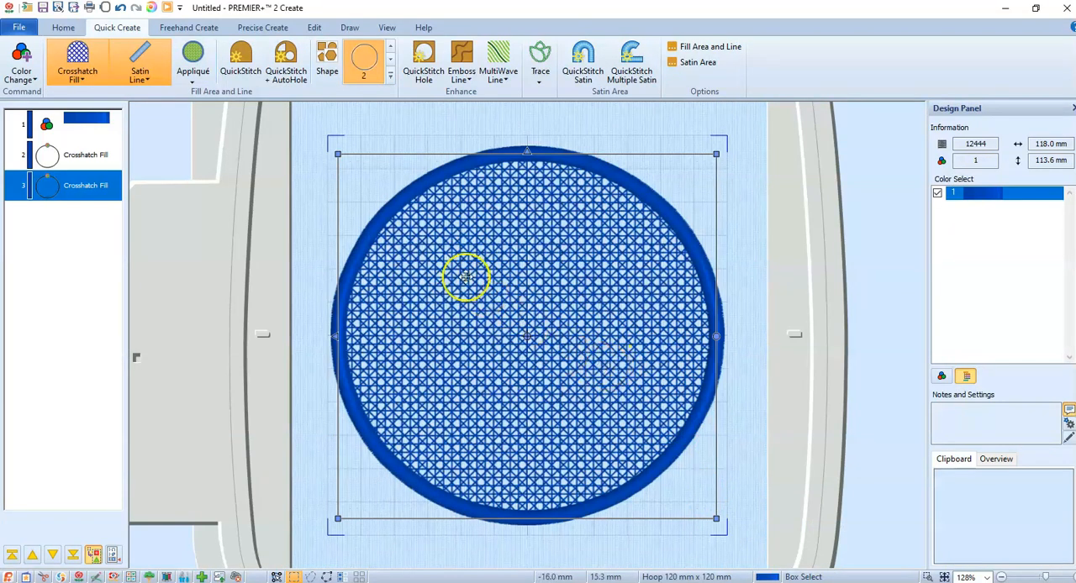
left_click(63, 27)
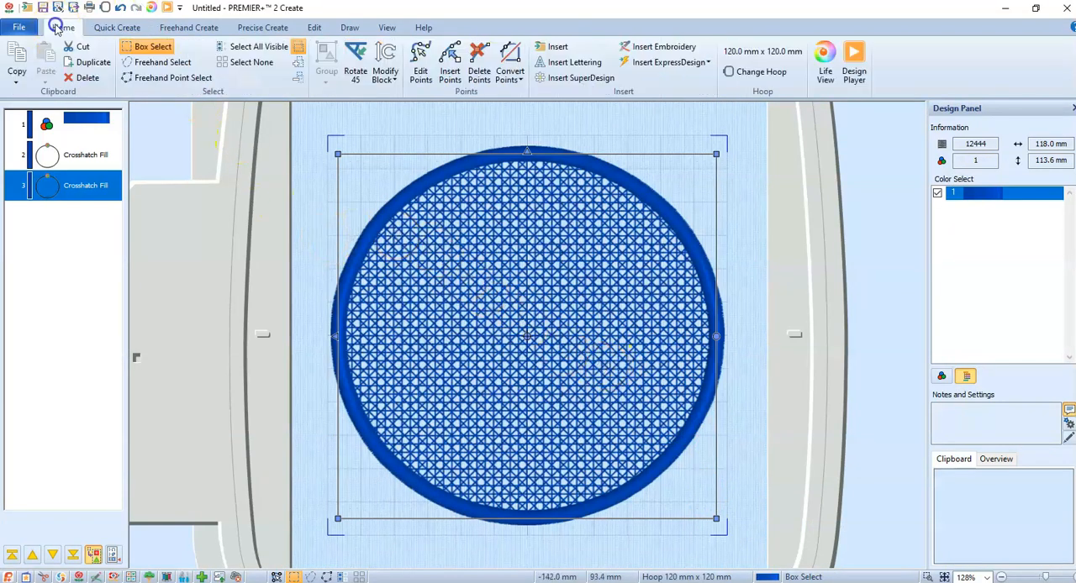
left_click(385, 78)
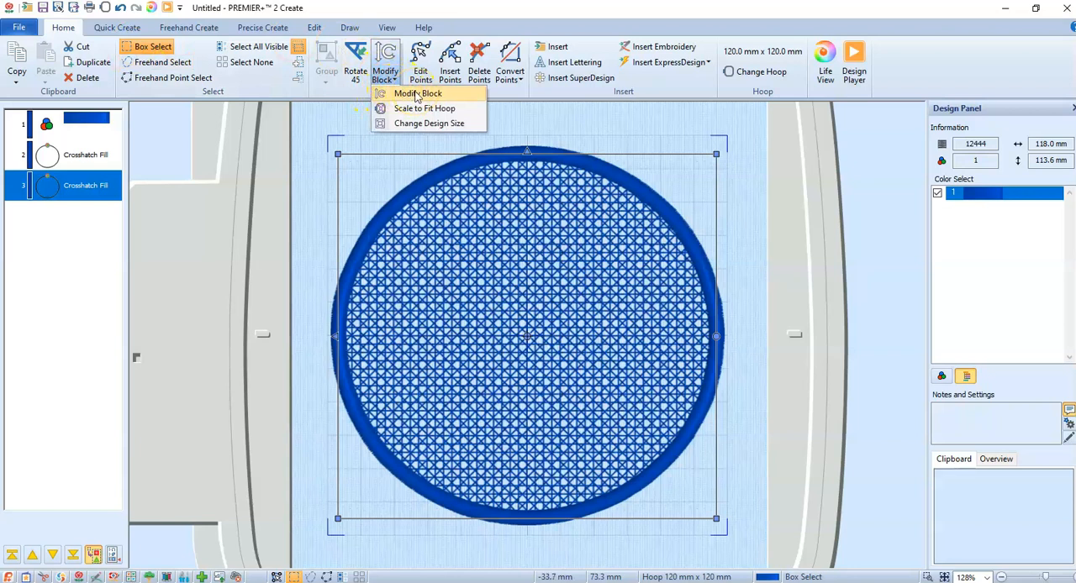
left_click(399, 123)
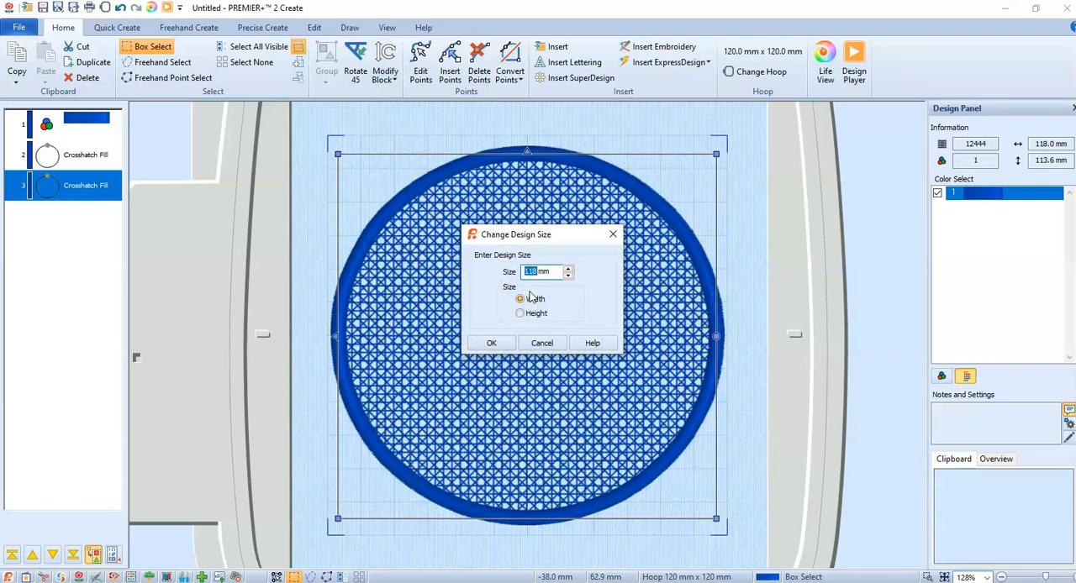
type("95")
left_click(492, 342)
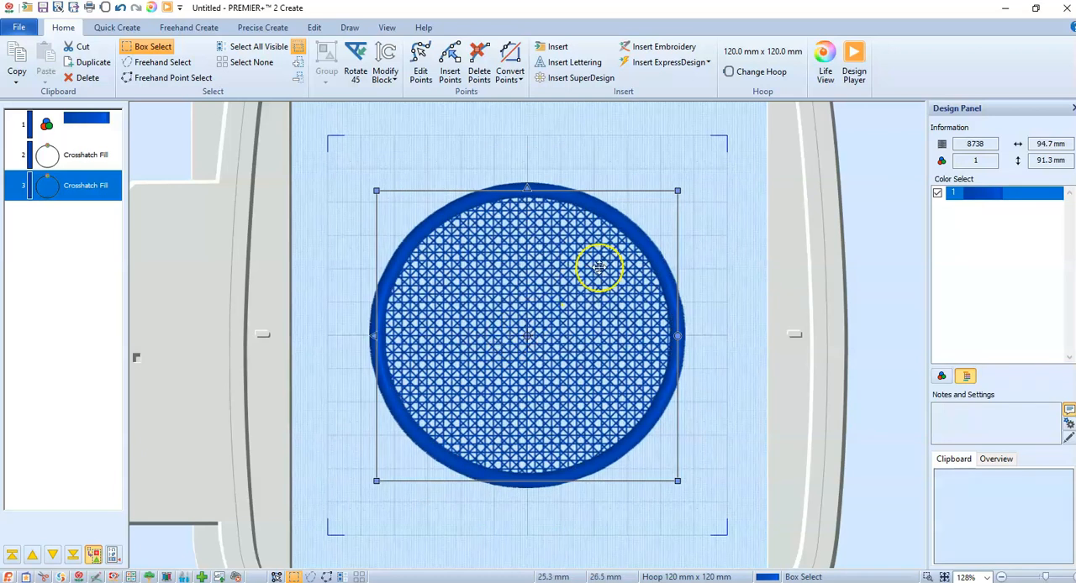
Add a satin-line circle without fill, shrink it to a small ring and place it on the crosshatch circle's top edge as a hanging loop
left_click(580, 159)
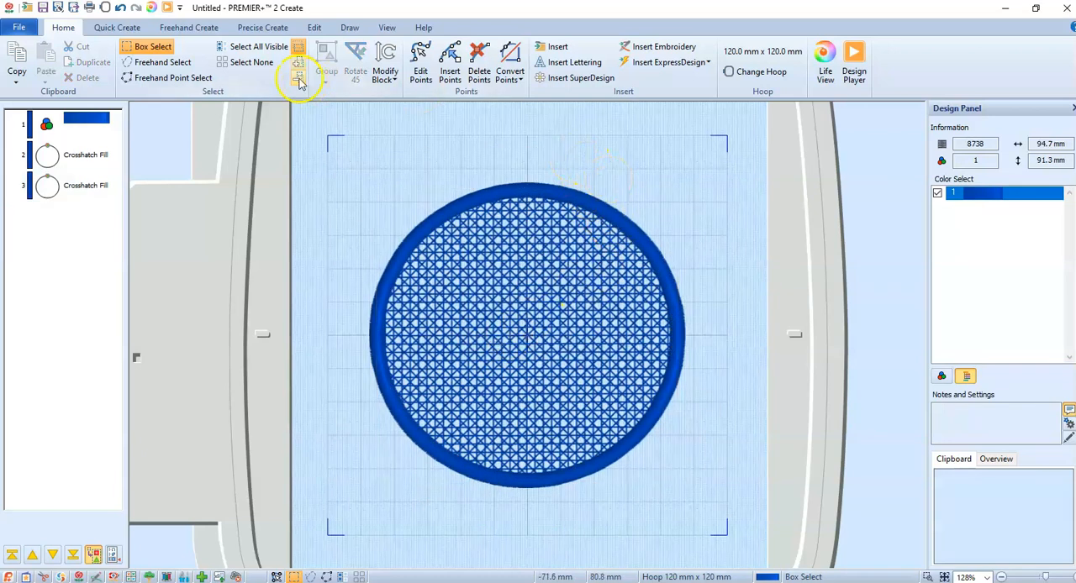
left_click(126, 29)
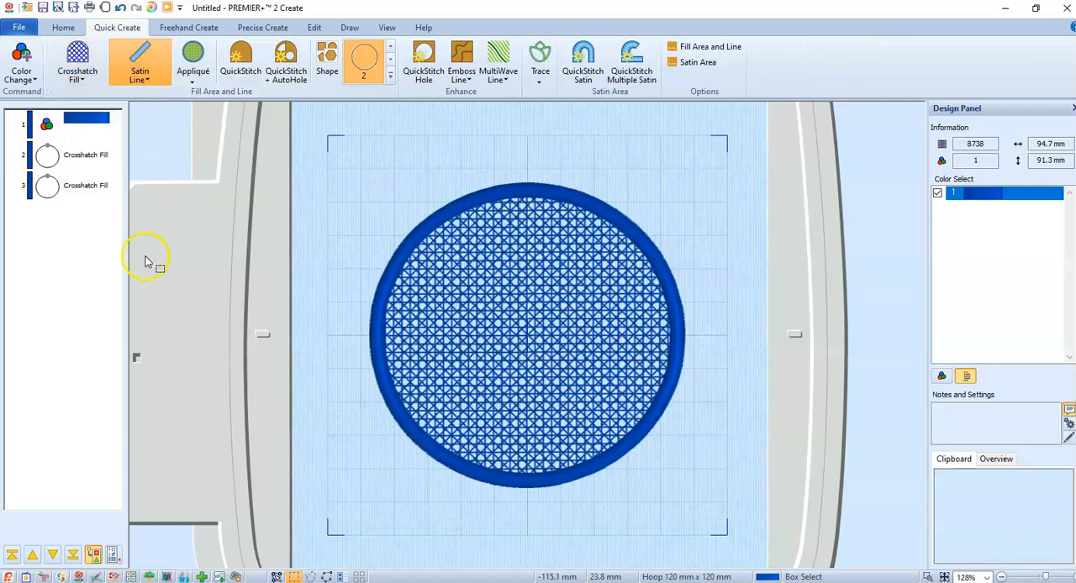
left_click(326, 63)
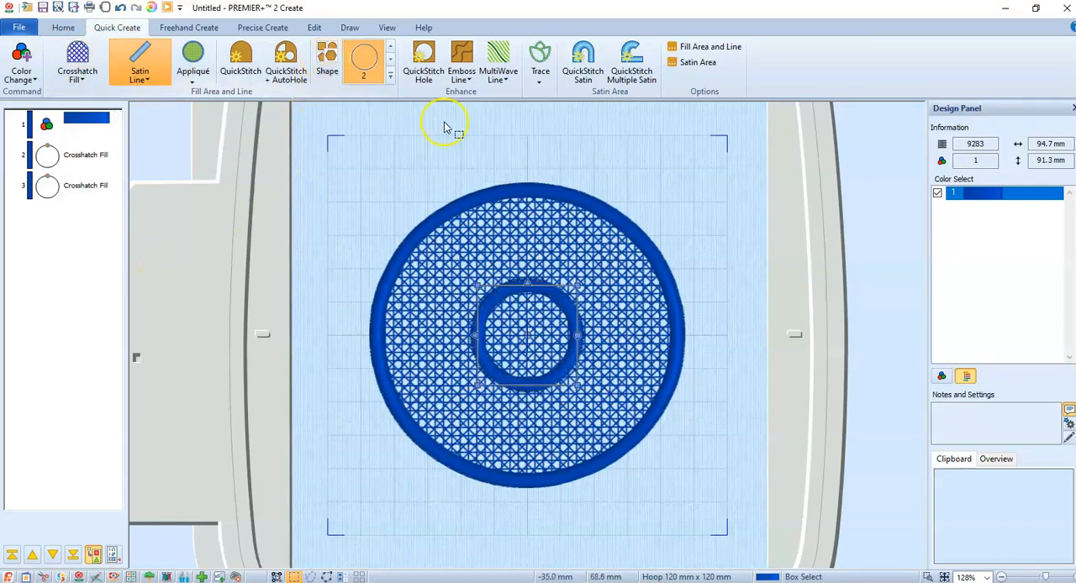
left_click_drag(543, 339, 542, 189)
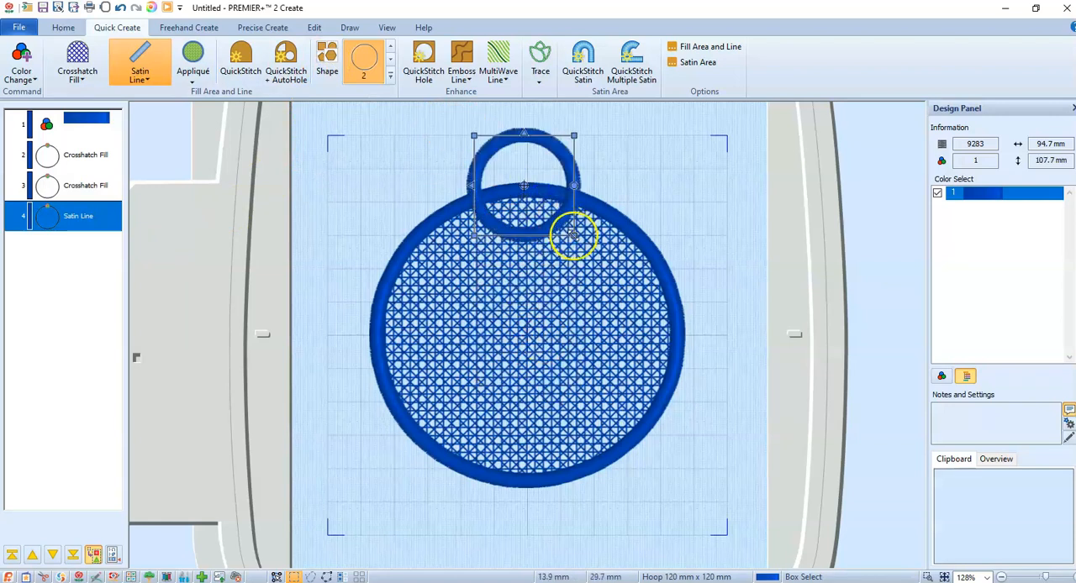
left_click_drag(573, 236, 544, 177)
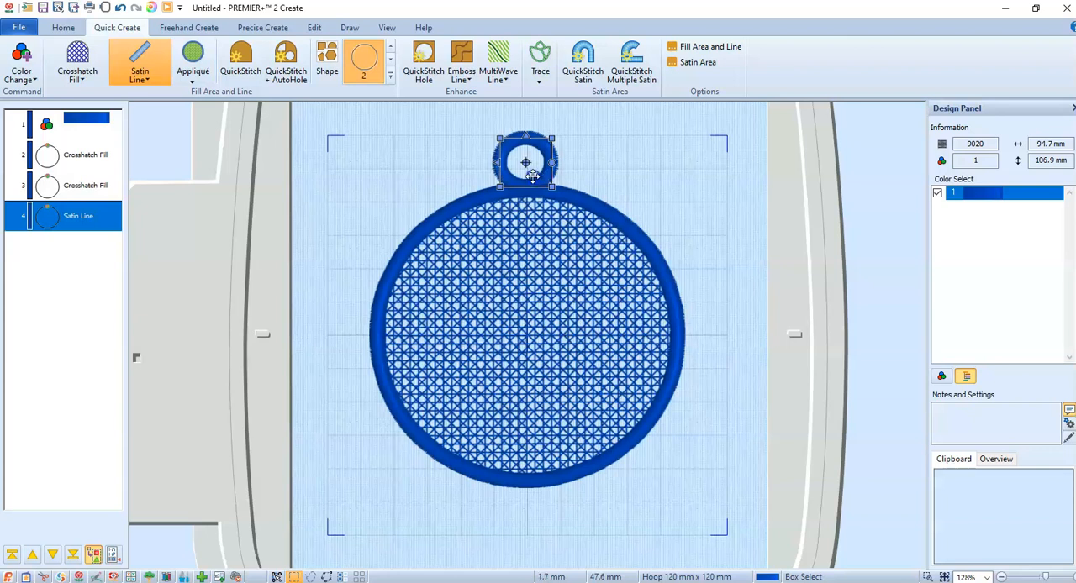
left_click(632, 178)
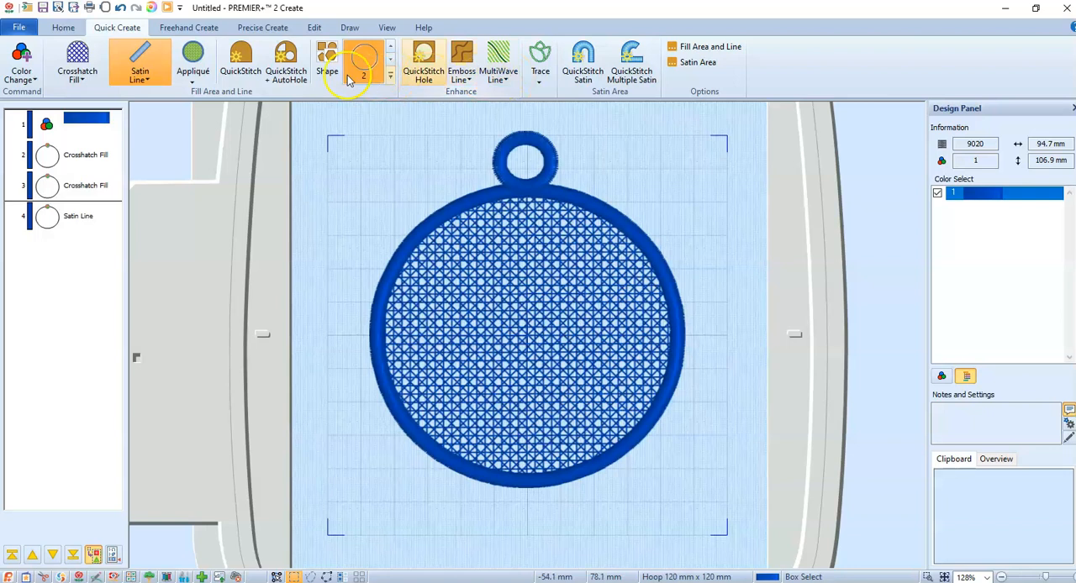
Scale the whole crosshatch ornament with its hanging loop to fit the hoop
left_click(61, 28)
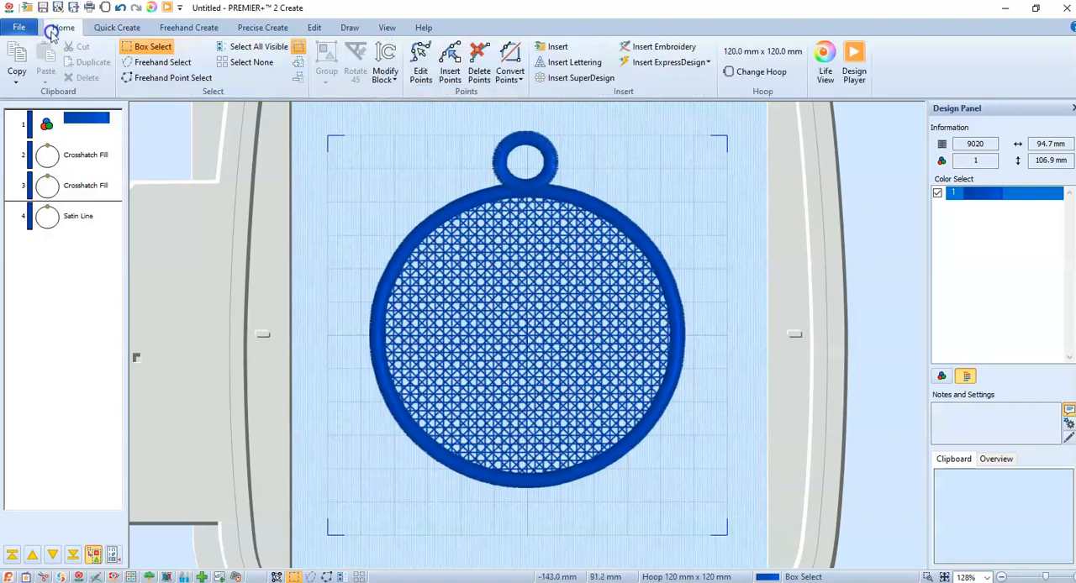
left_click(385, 75)
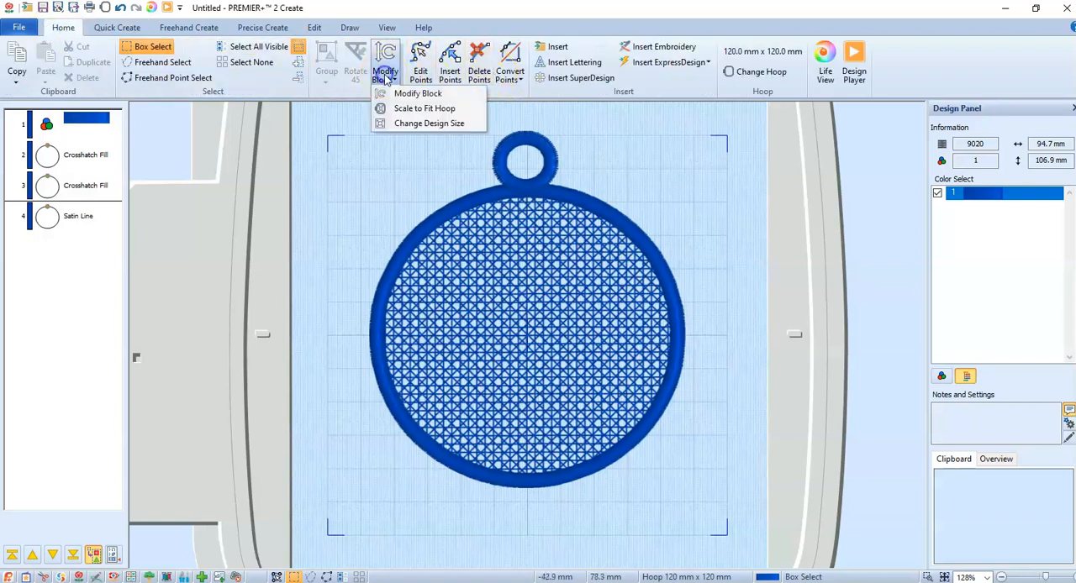
left_click(414, 112)
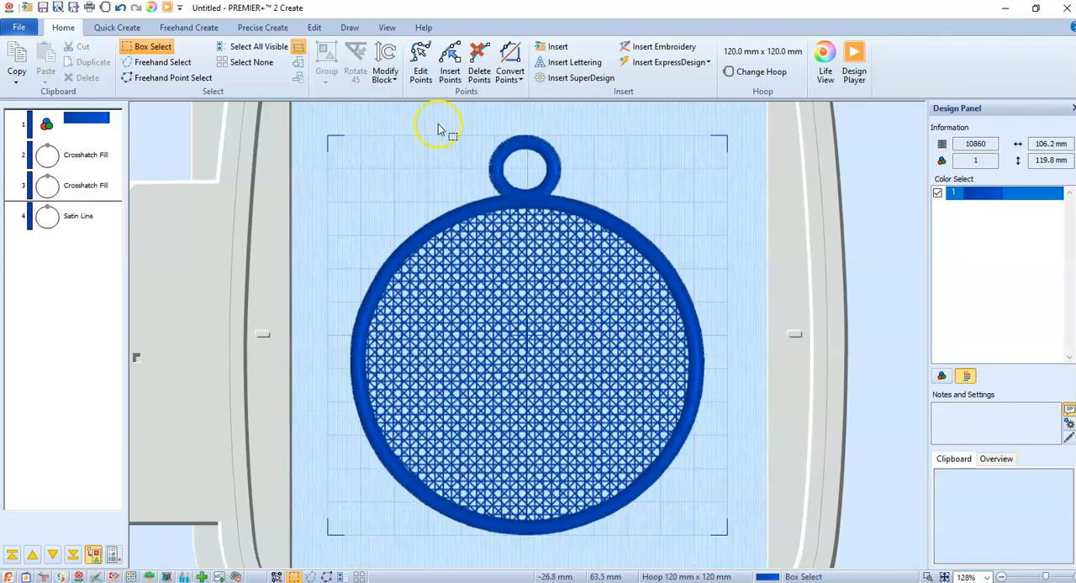
Export the looped crosshatch ornament as a Husqvarna Viking / Pfaff VP3 file named "crosshatch circle with hanger"
left_click(8, 28)
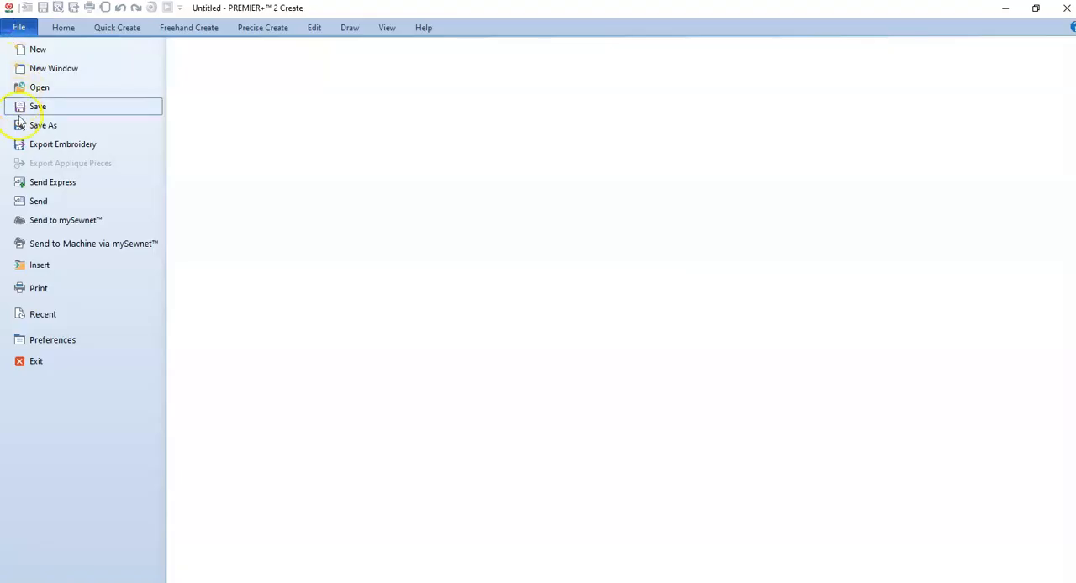
left_click(22, 145)
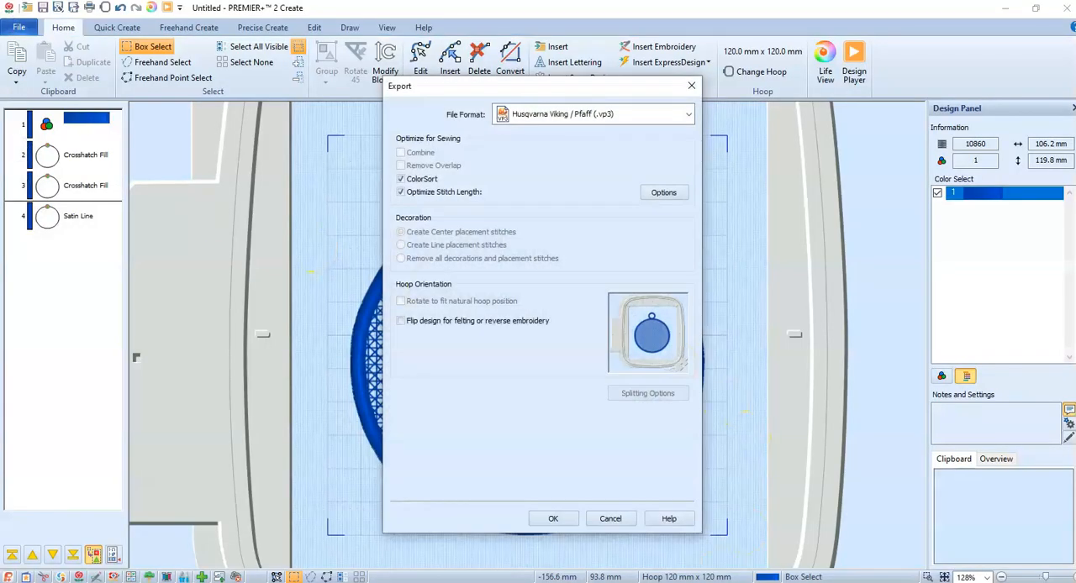
left_click(554, 518)
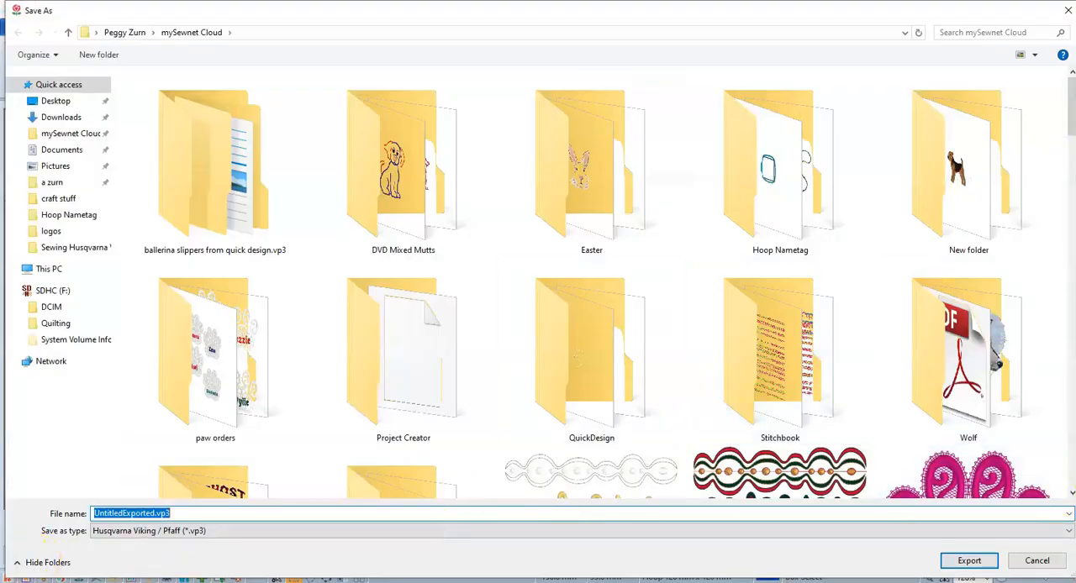
left_click_drag(1069, 94, 1070, 273)
left_click(958, 276)
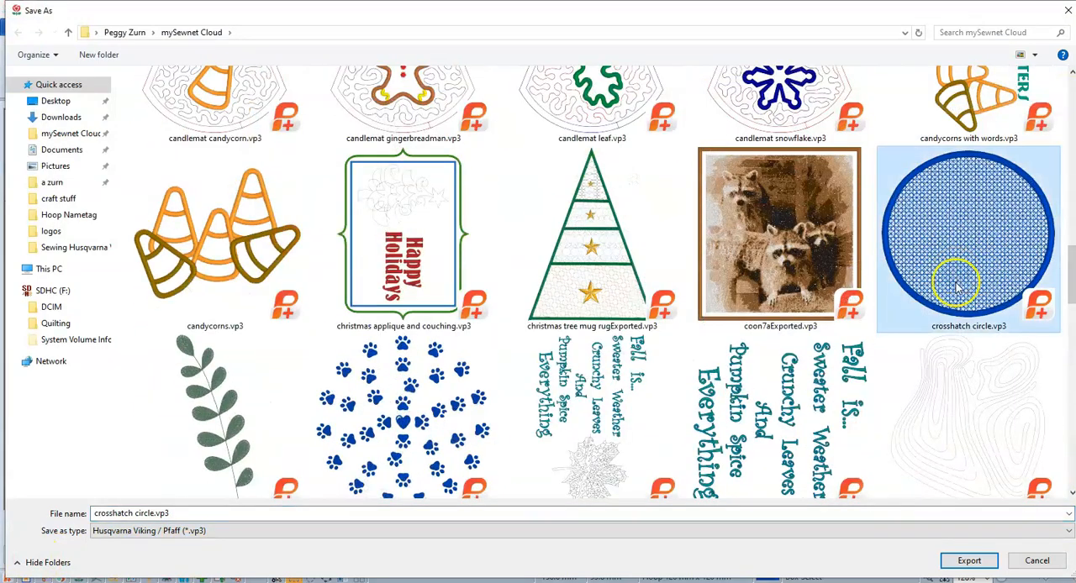
left_click(143, 501)
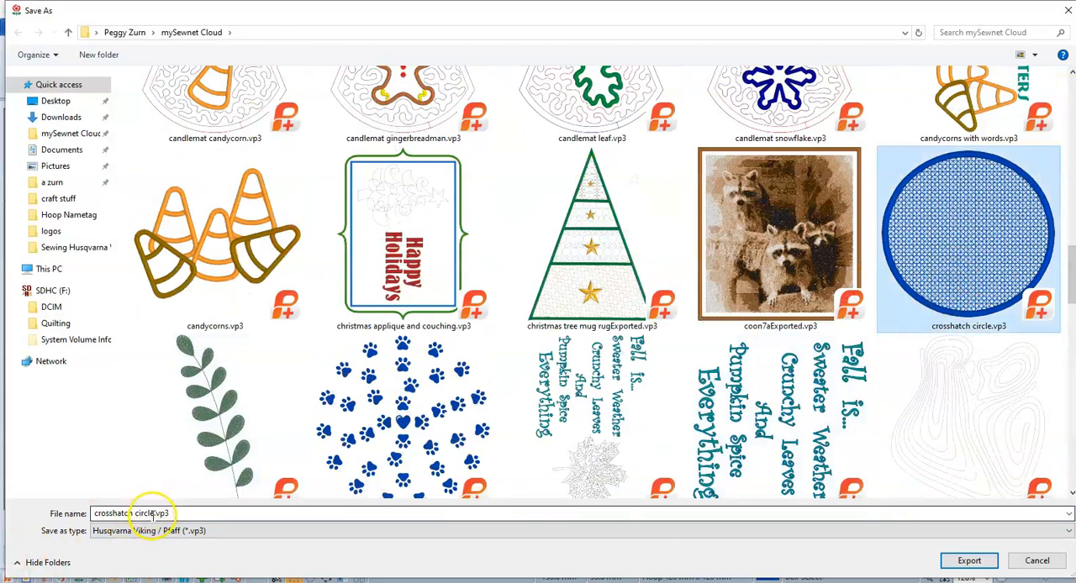
left_click(151, 514)
left_click(151, 514)
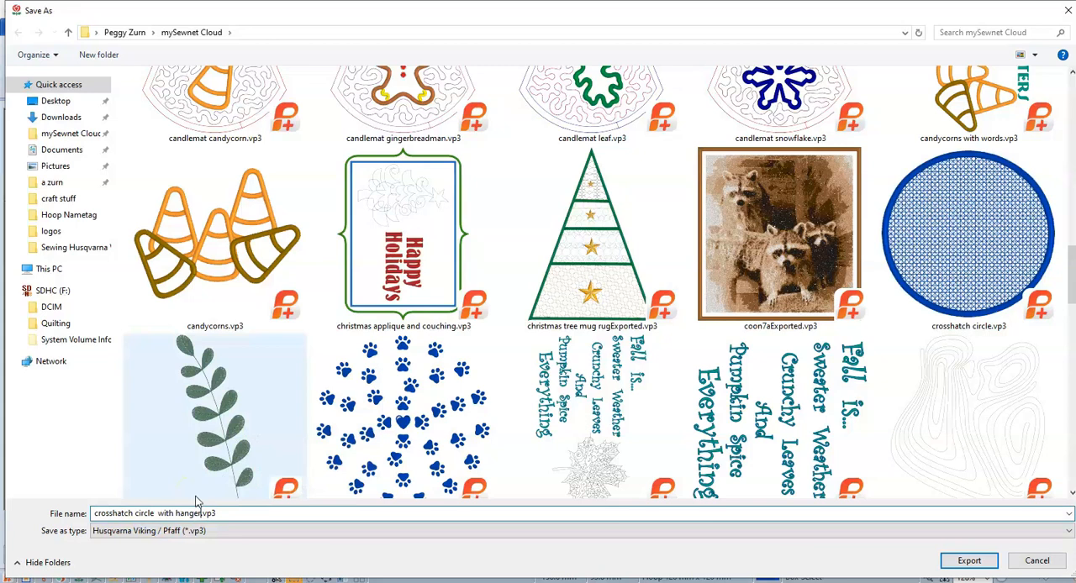
left_click(158, 513)
key("BackSpace")
left_click(968, 561)
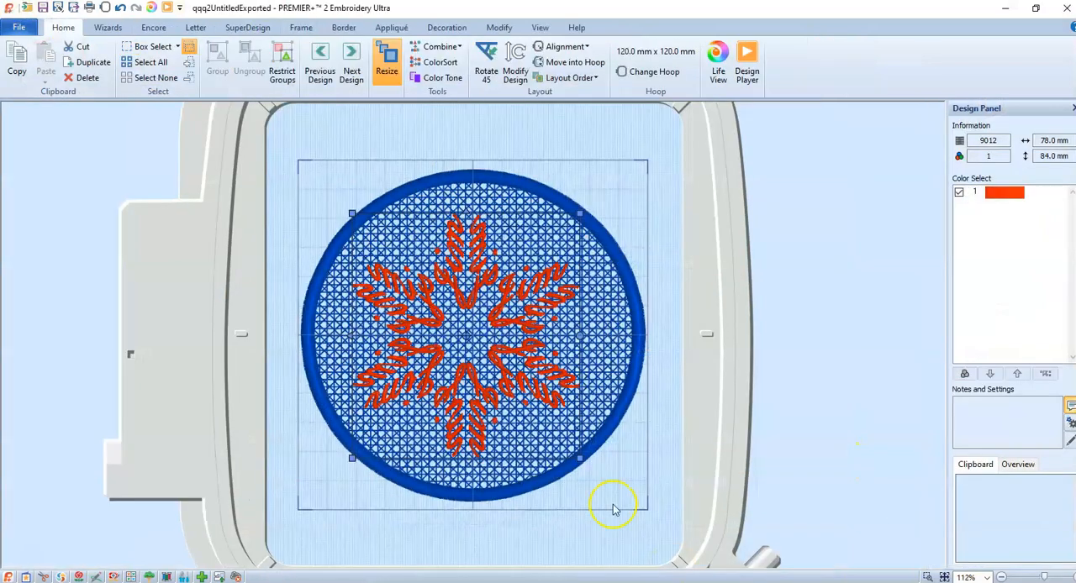
Switch to PREMIER+ 2 Embroidery Ultra and replace the plain crosshatch circle with the inserted design crosshatch circle with hanger.vp3
left_click(512, 188)
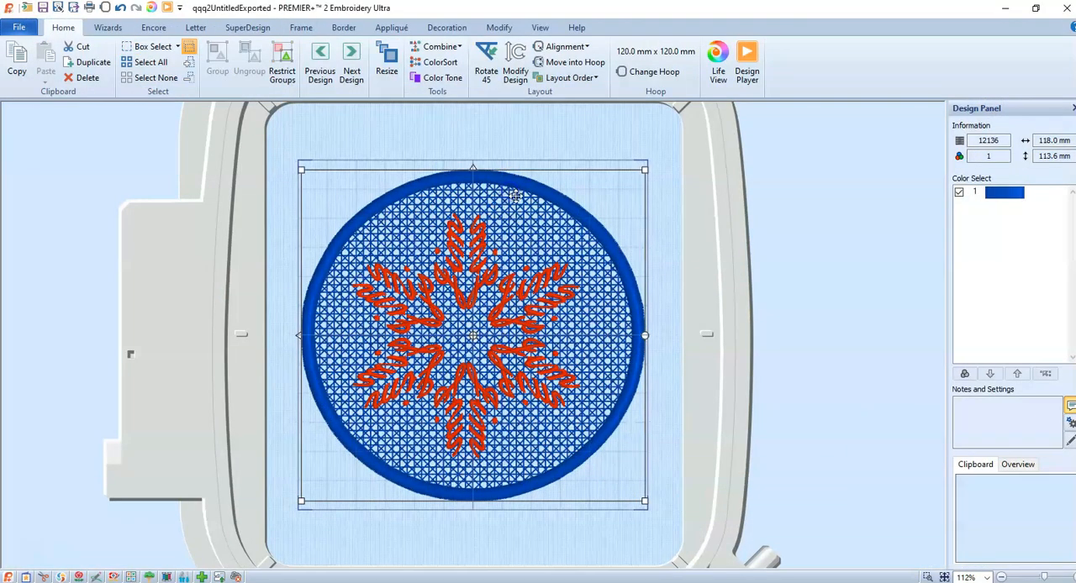
key("Delete")
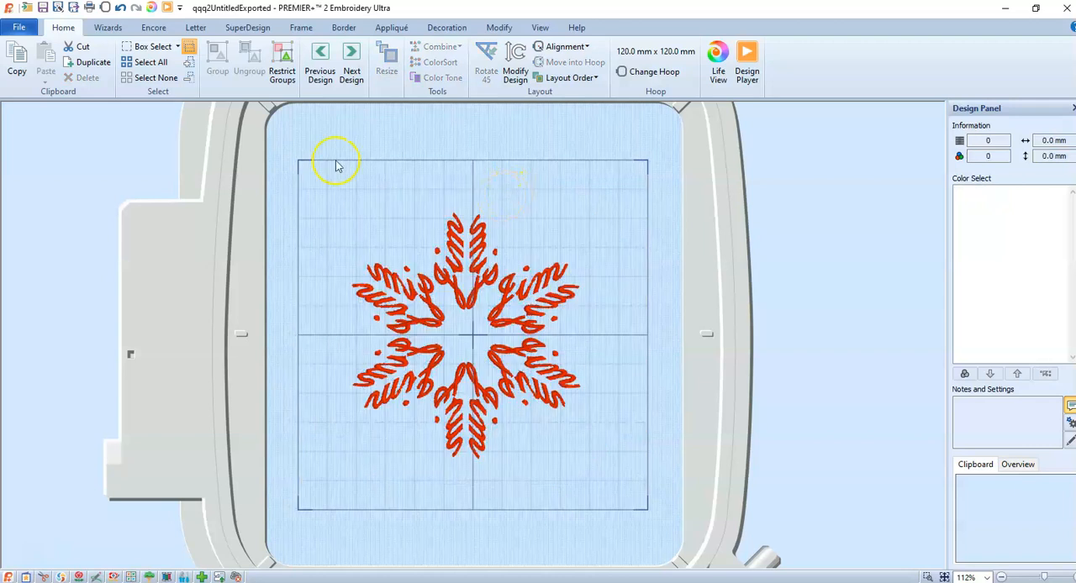
left_click(19, 27)
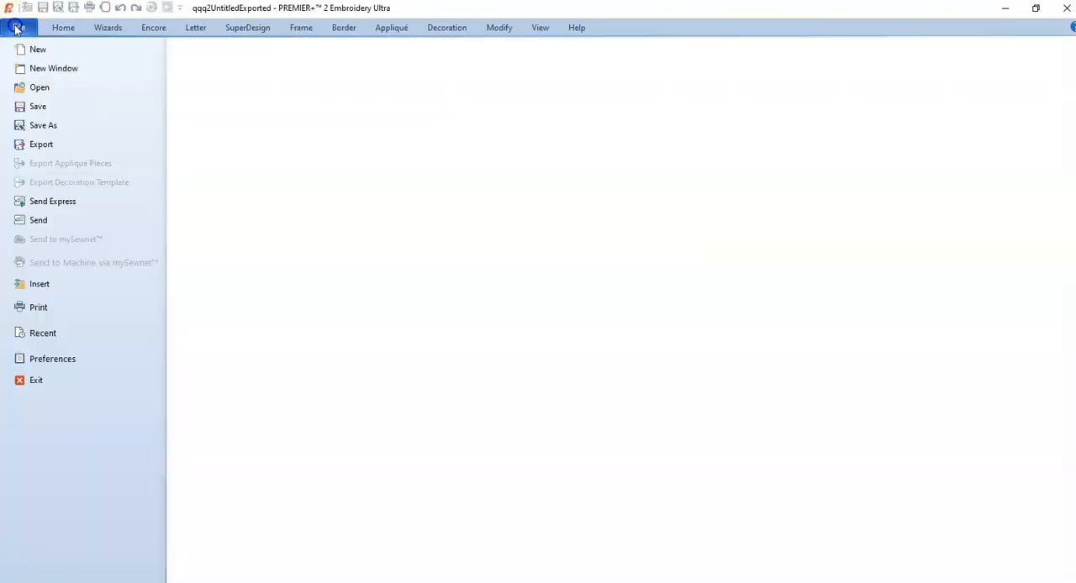
left_click(20, 286)
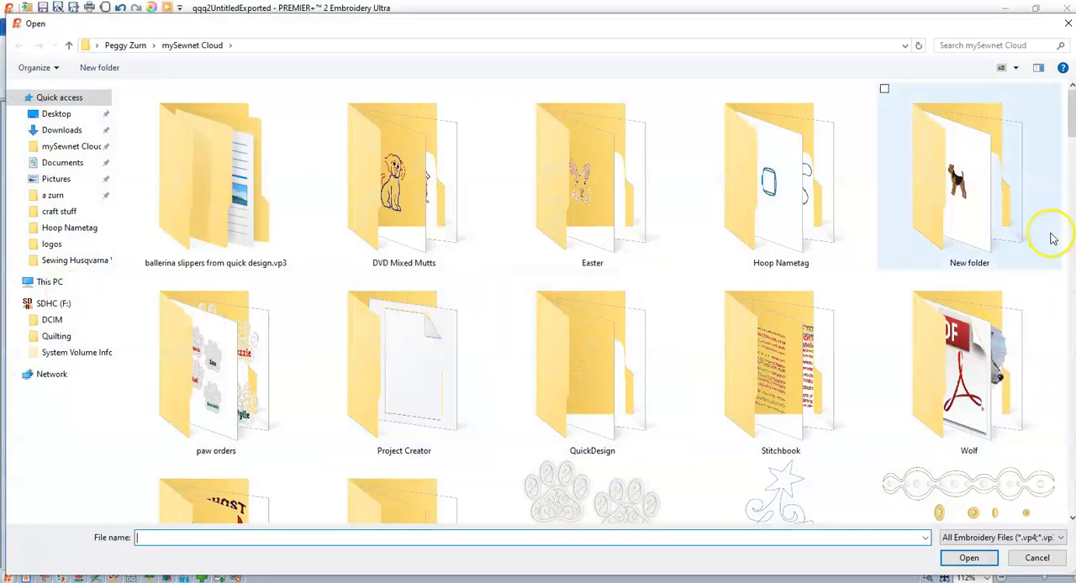
left_click_drag(1066, 115, 1071, 329)
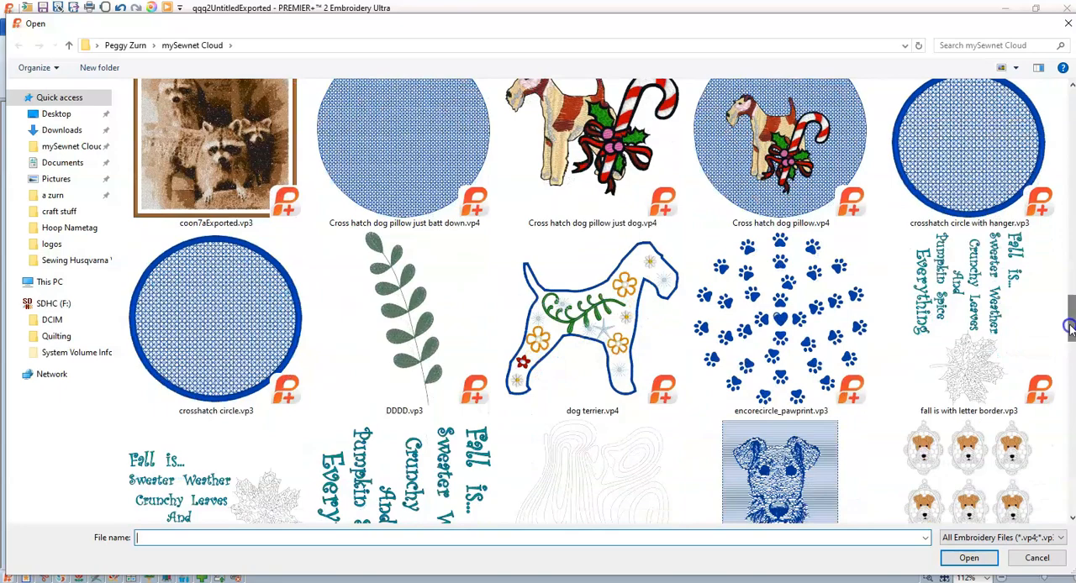
double_click(964, 179)
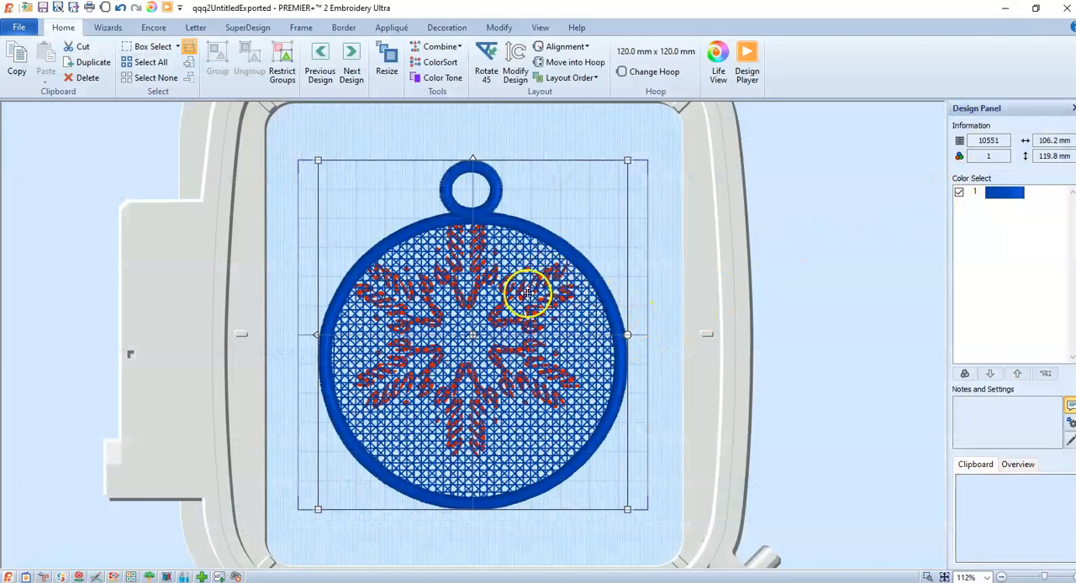
Send the crosshatch ornament behind the snowflake and move the snowflake down to the middle of the circle
left_click(586, 79)
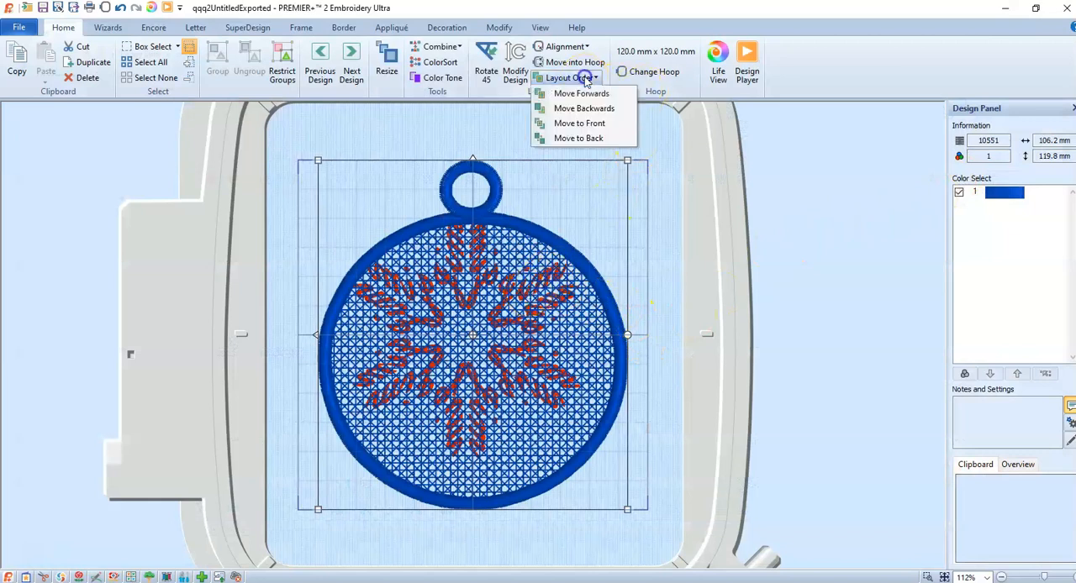
left_click(569, 139)
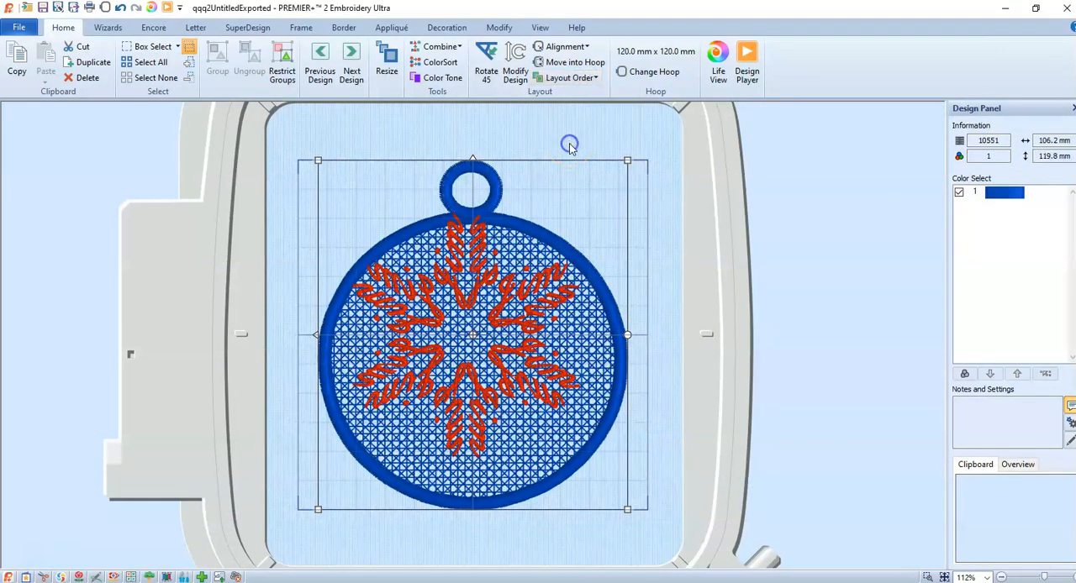
left_click(495, 303)
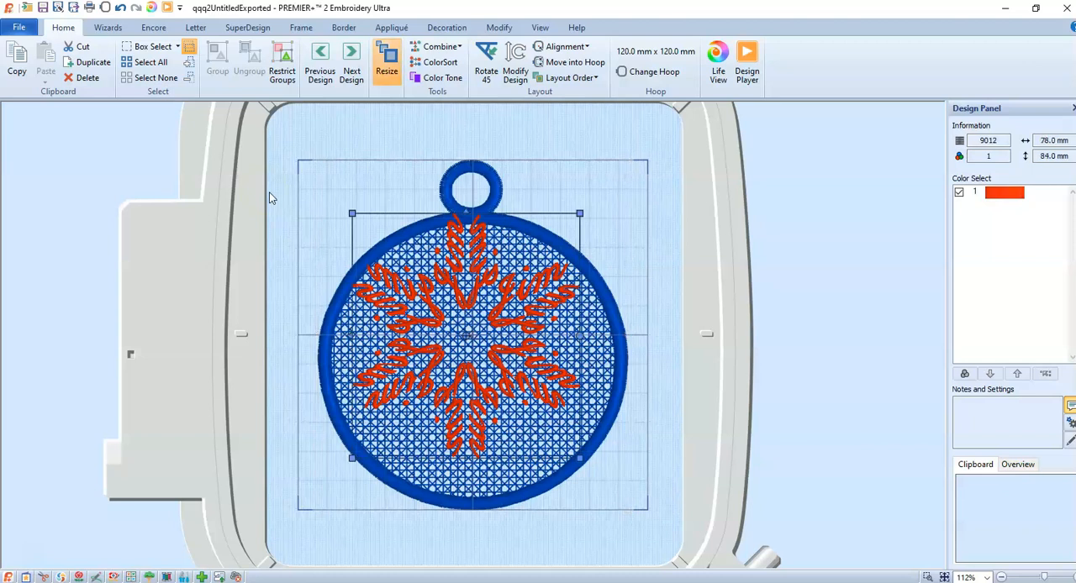
left_click(493, 236)
left_click_drag(496, 252, 502, 279)
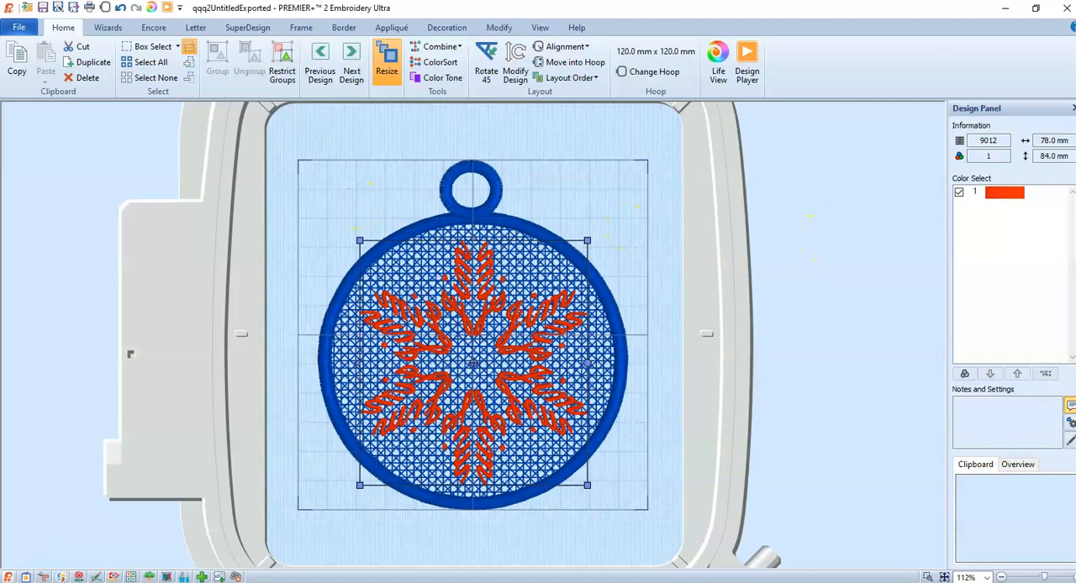
Export the combined snowflake ornament as a Husqvarna Viking / Pfaff VP3 file with a name beginning with "snowflake"
left_click(19, 27)
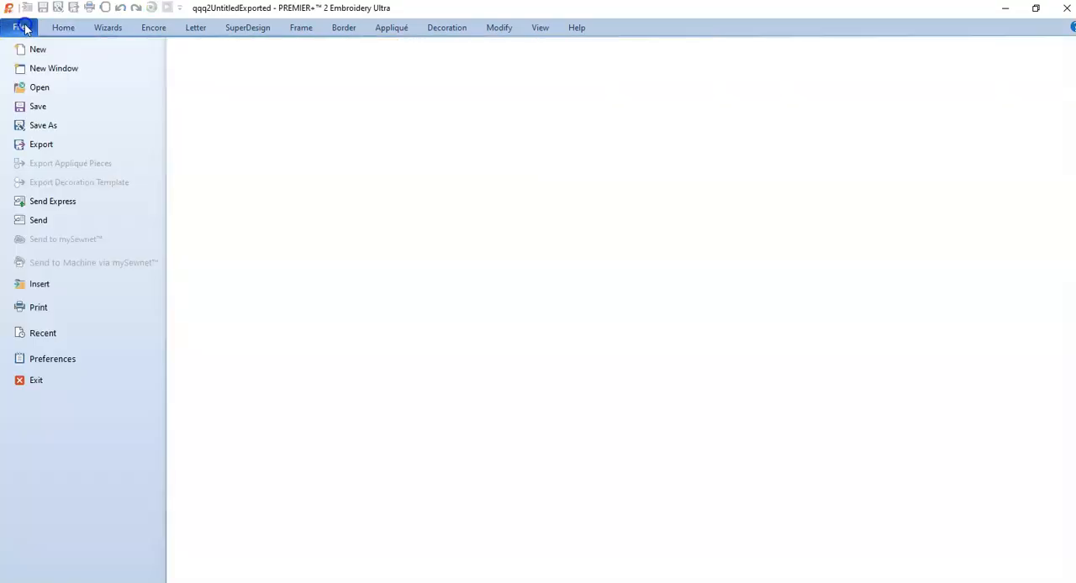
left_click(24, 145)
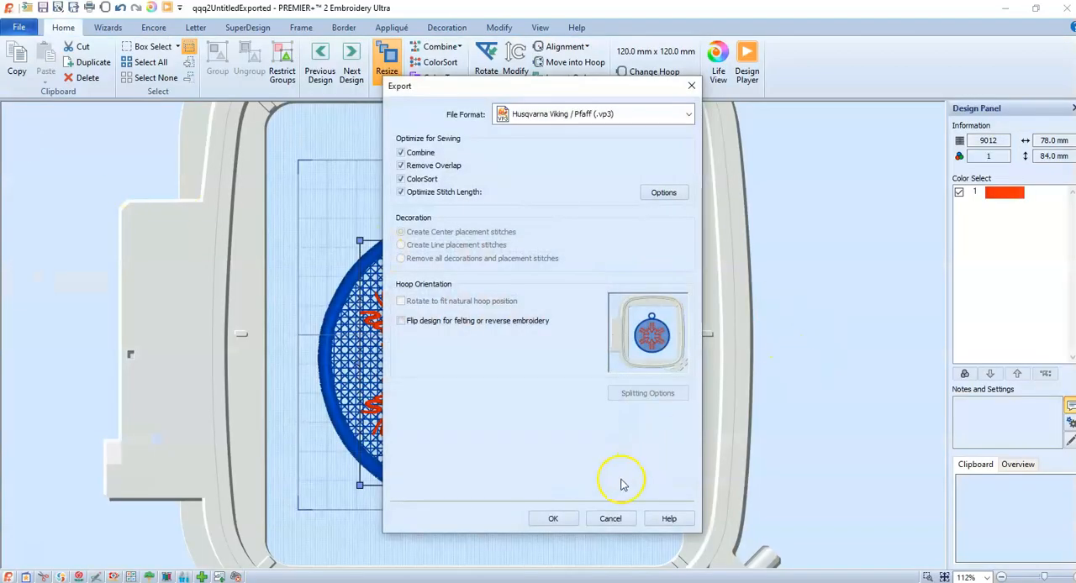
left_click(553, 519)
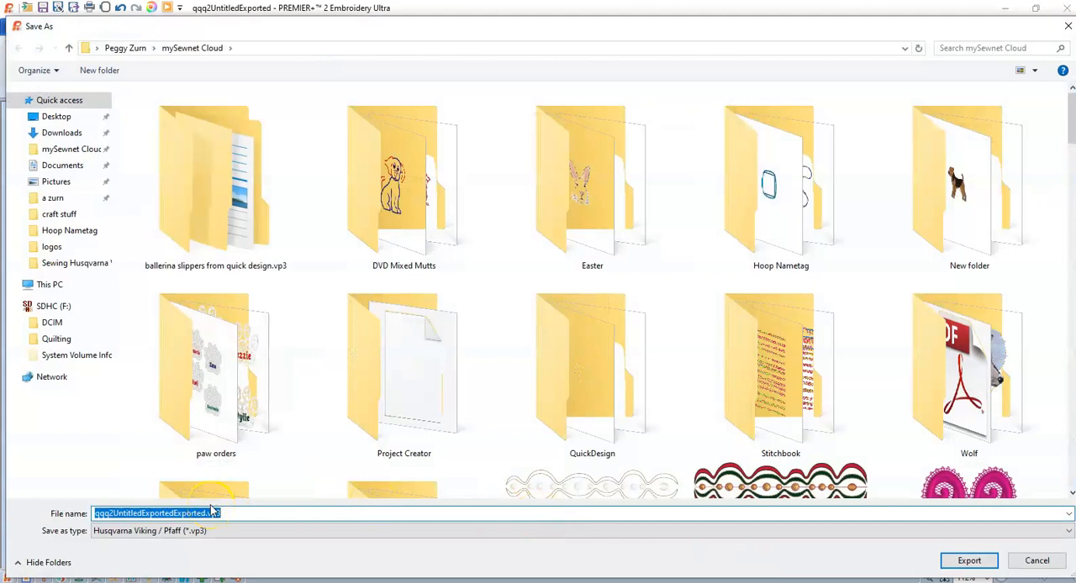
type("s")
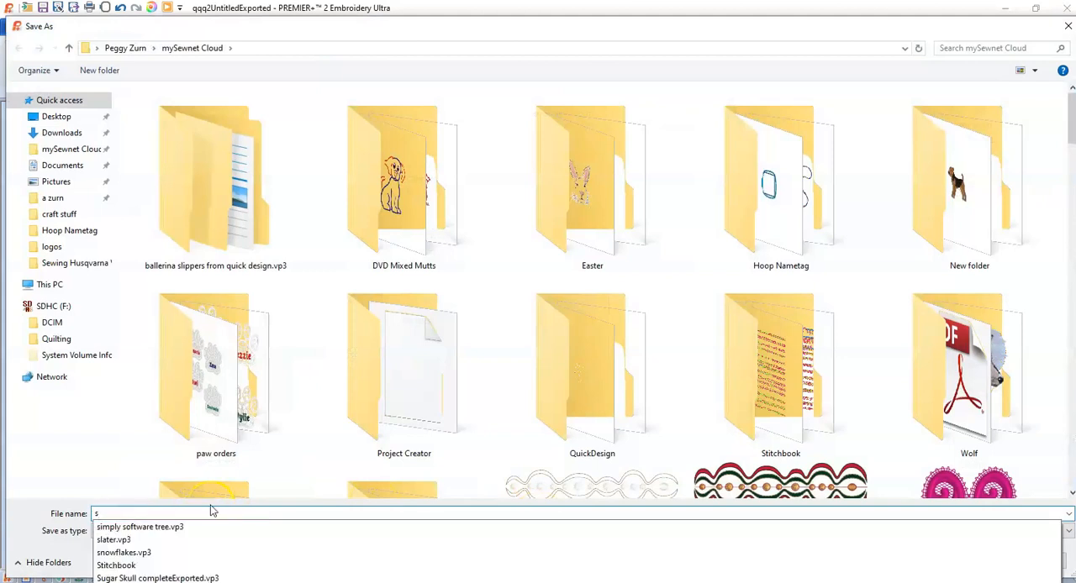
type("now")
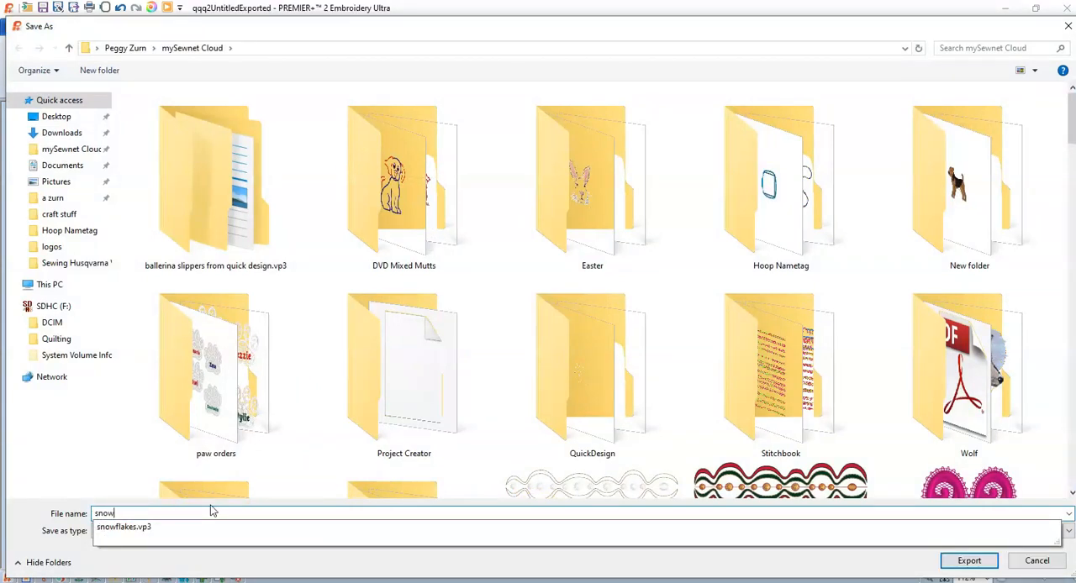
type("flake jim")
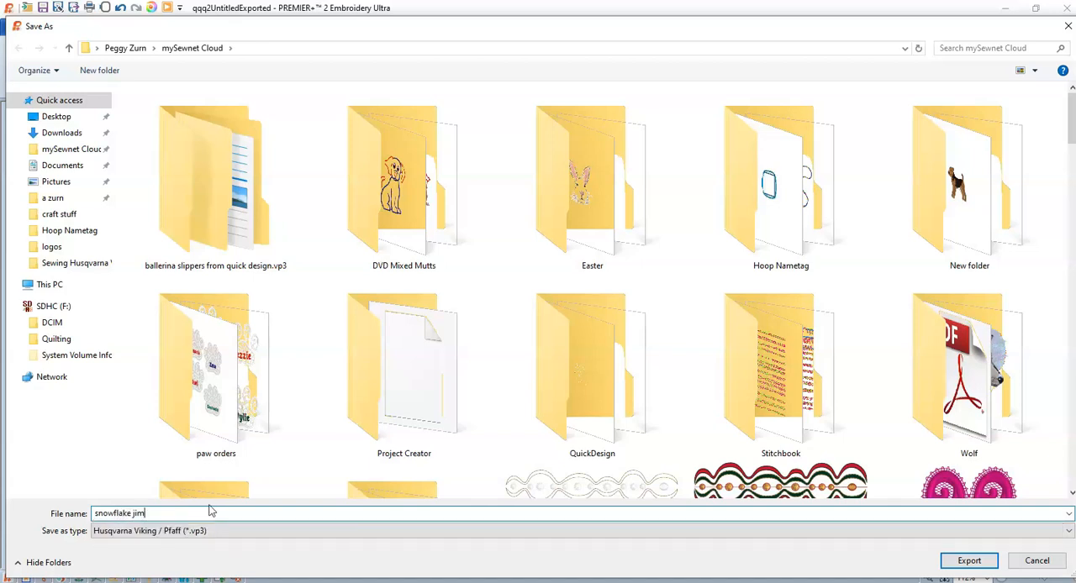
left_click(968, 560)
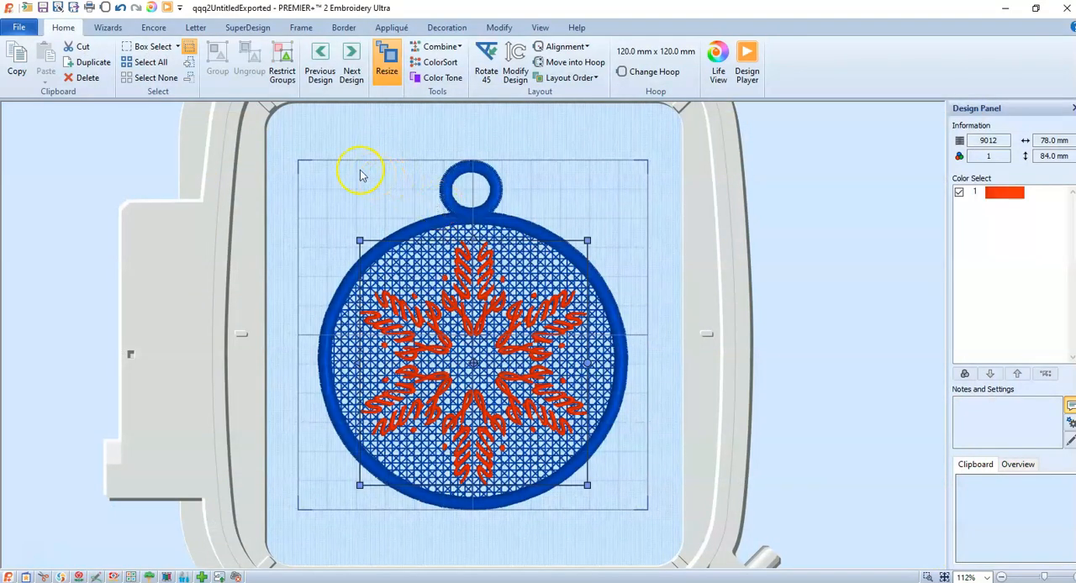
Switch to Photos to view the picture of the stitched snowflake ornament
left_click(20, 28)
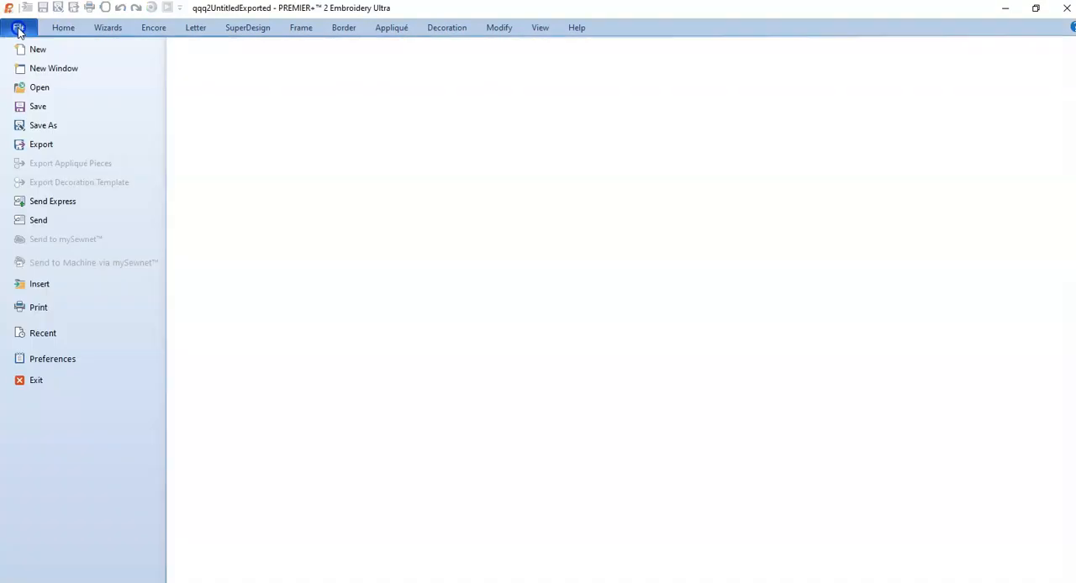
left_click(46, 565)
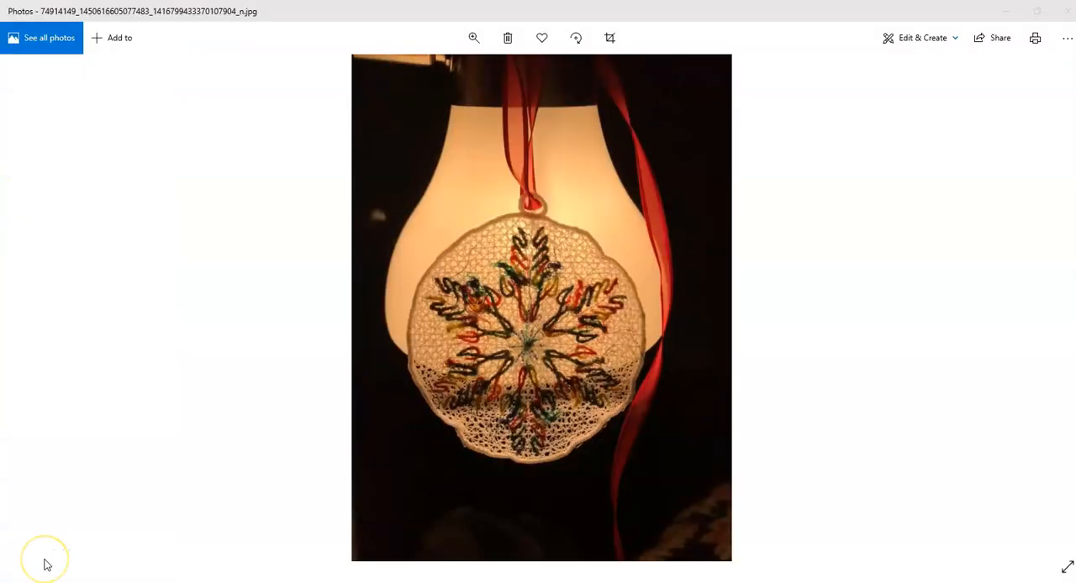